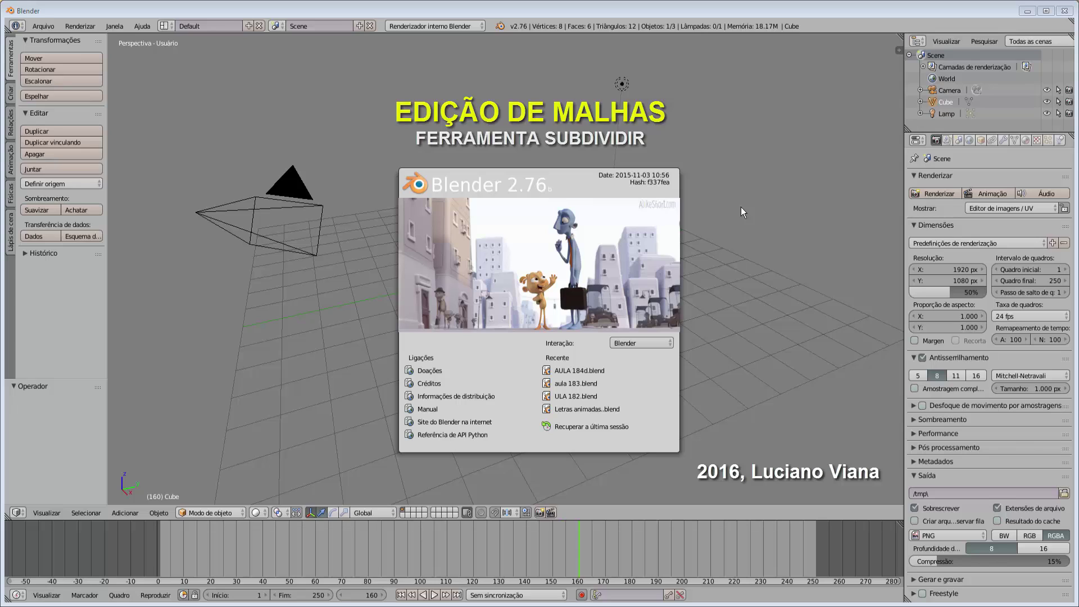
- Dismiss the splash screen to reveal the default scene with the cube
left_click(689, 118)
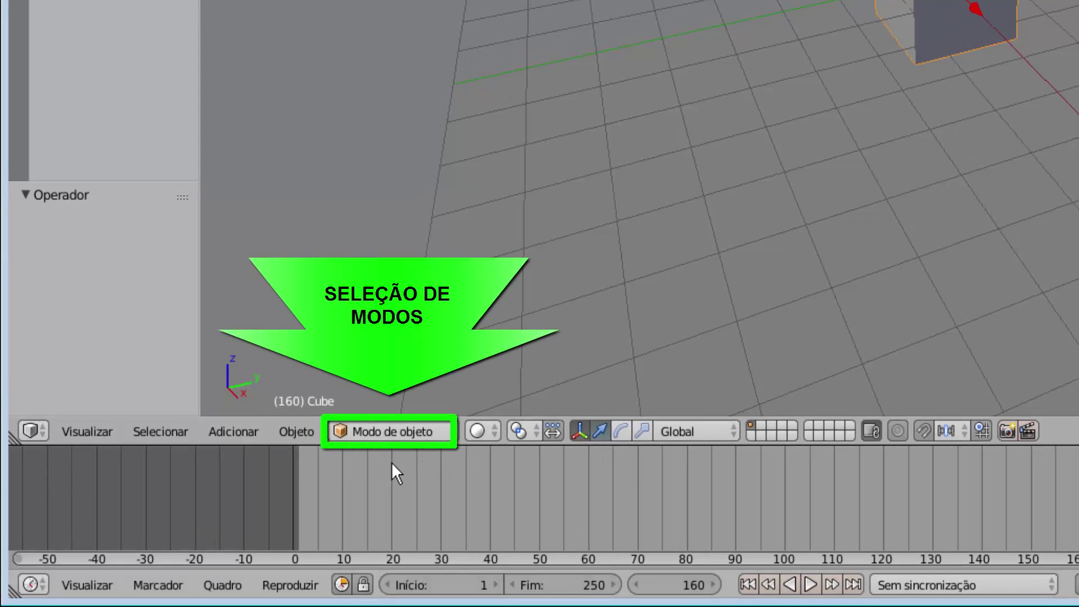
left_click(453, 441)
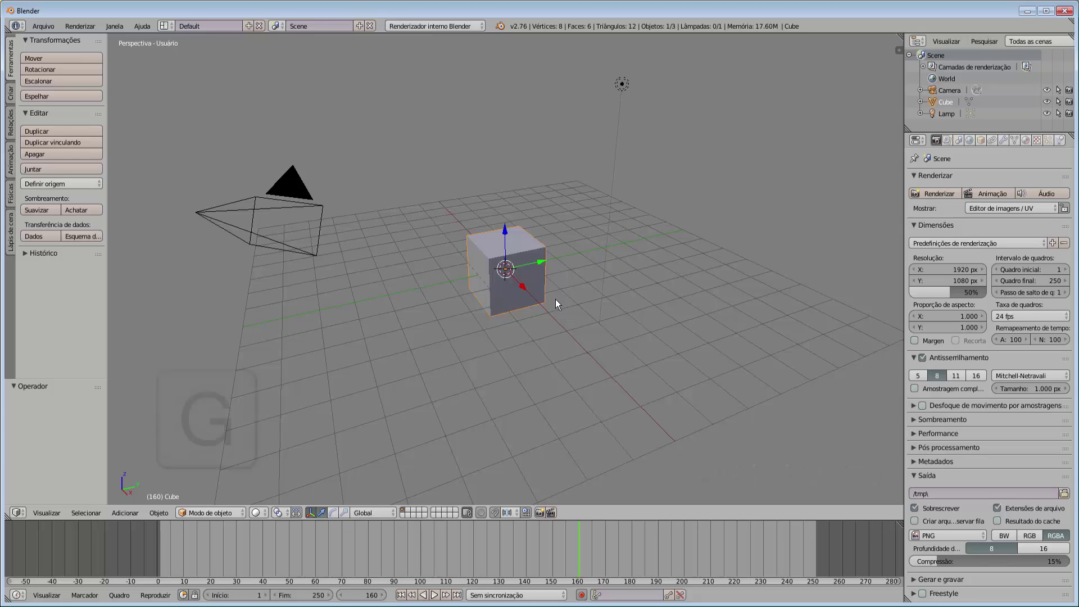
- Try moving the whole default cube freely, then try scaling it uniformly, cancelling both transforms
key("g")
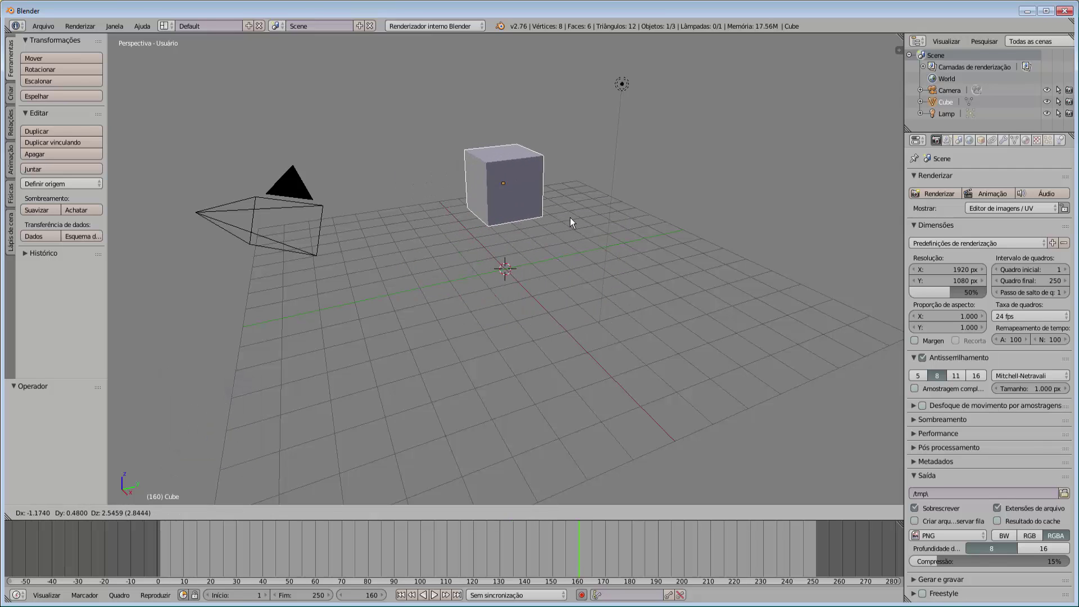
key("Escape")
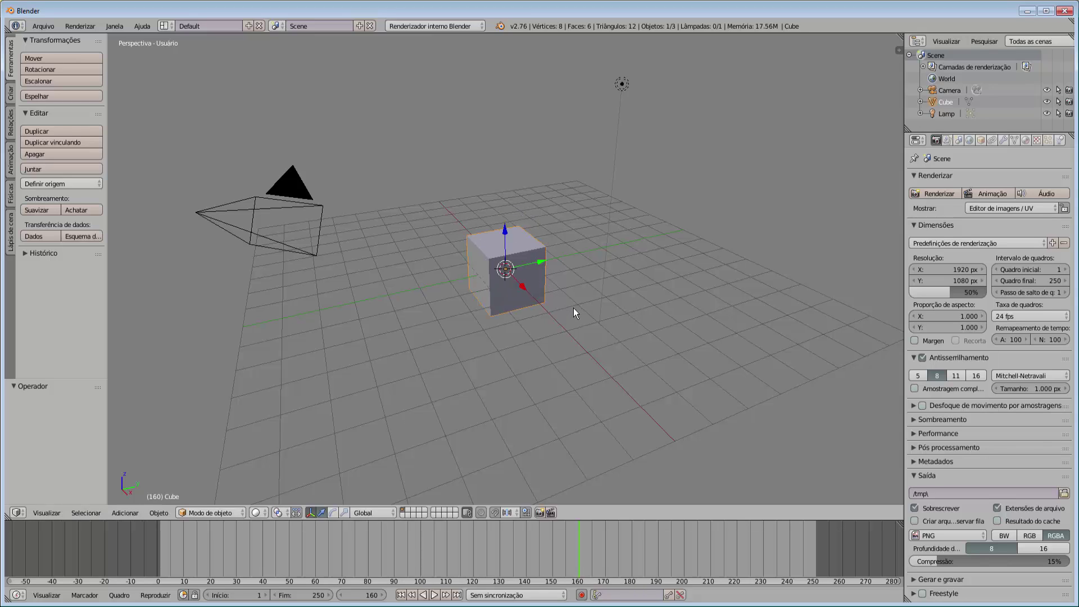
key("s")
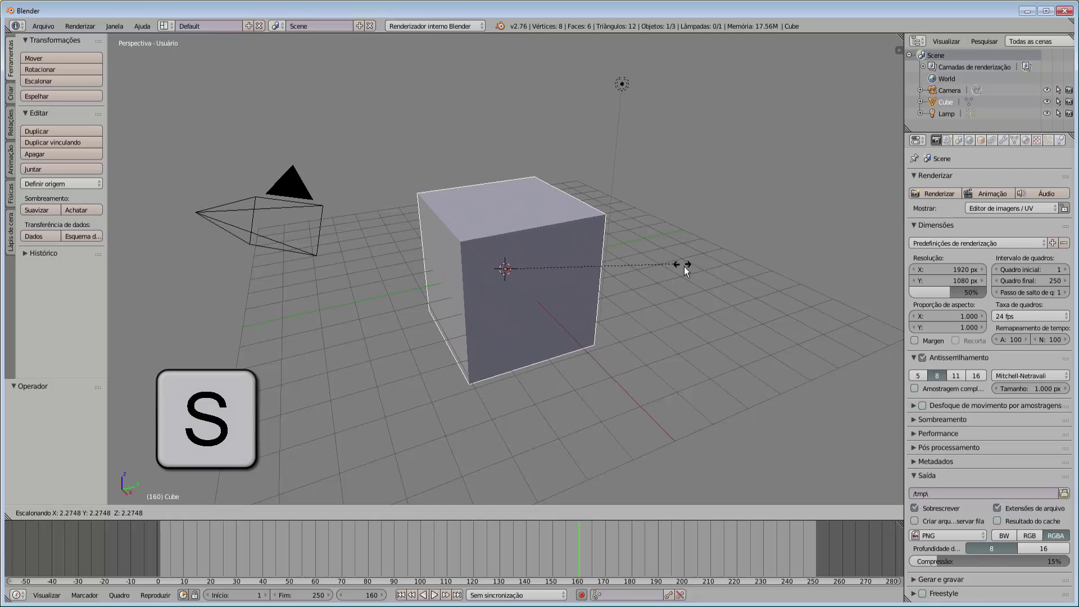
left_click(581, 294)
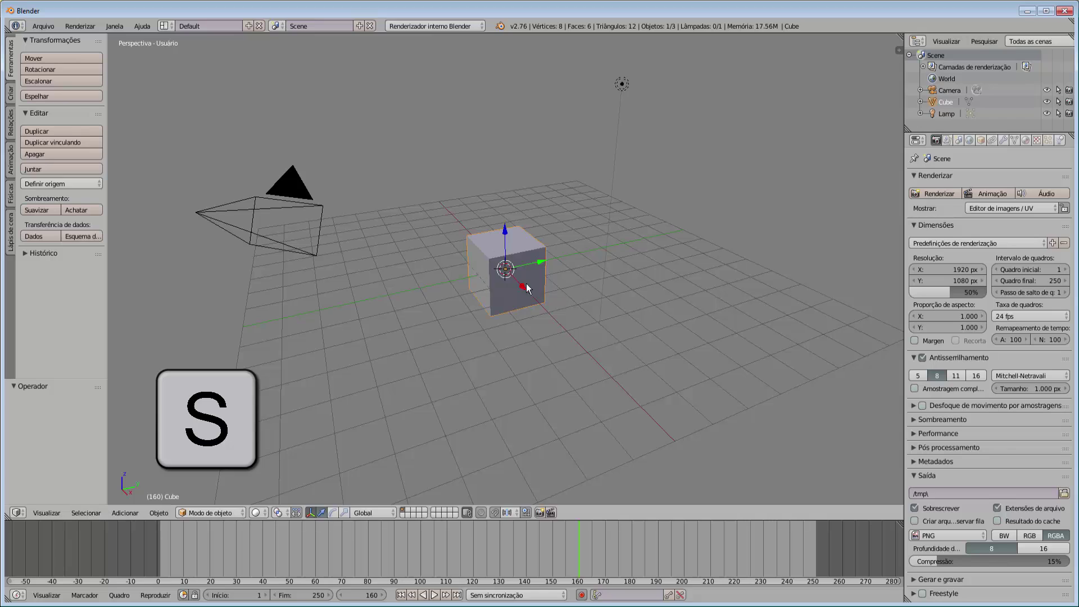
- Scale the cube along the Y axis by about 1.033 with the scale manipulator
left_click(344, 513)
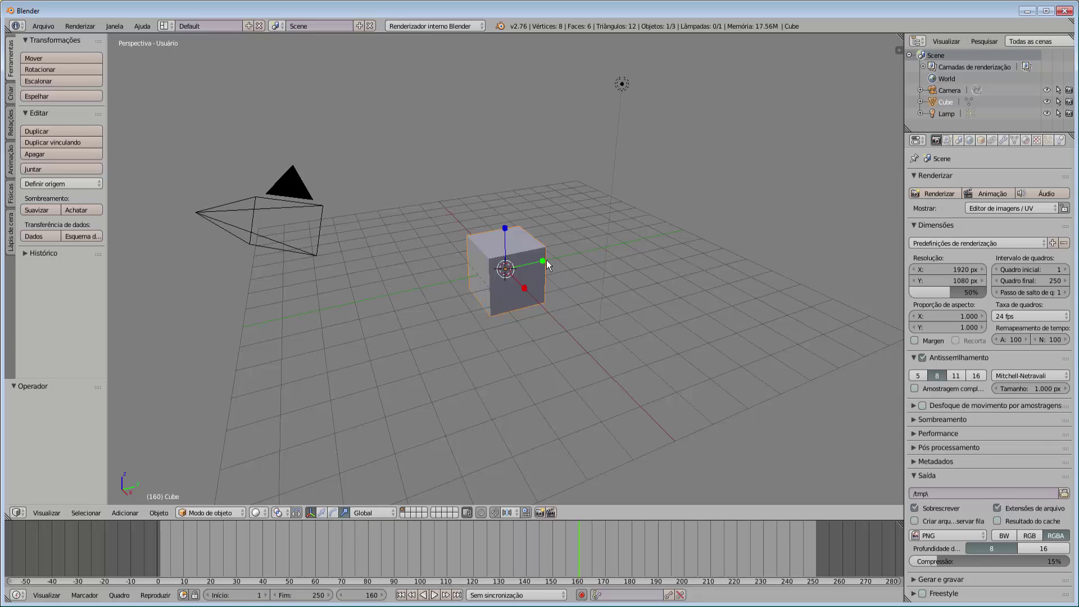
mouse_move(543, 262)
left_mouse_down()
mouse_move(703, 255)
mouse_move(587, 254)
mouse_move(548, 265)
mouse_move(646, 251)
mouse_move(543, 271)
left_mouse_up()
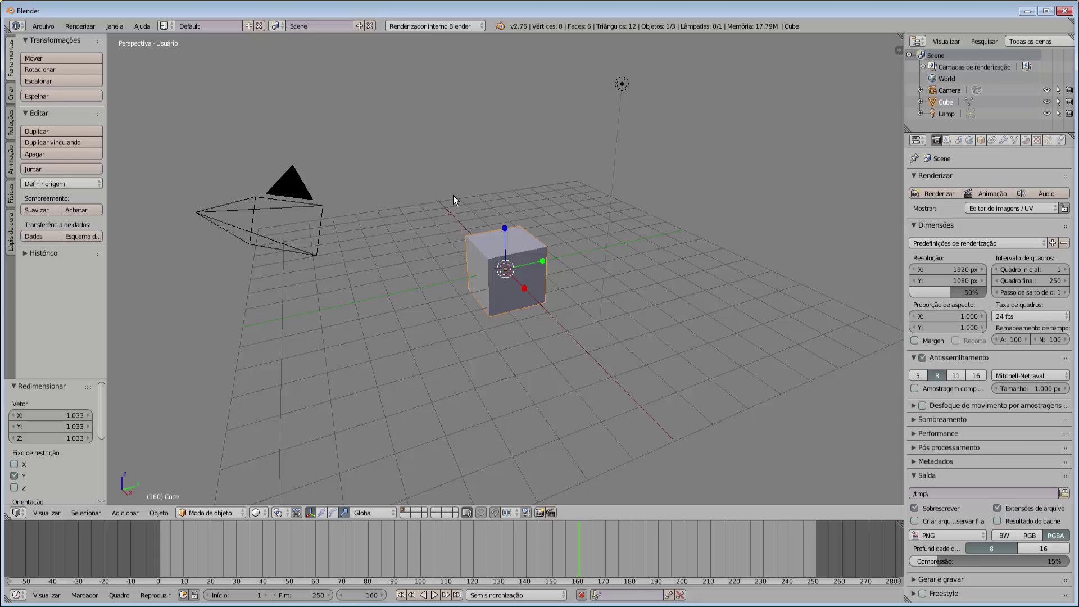
- Switch the cube from Object Mode to Edit Mode
scroll(416, 316, "up", 6)
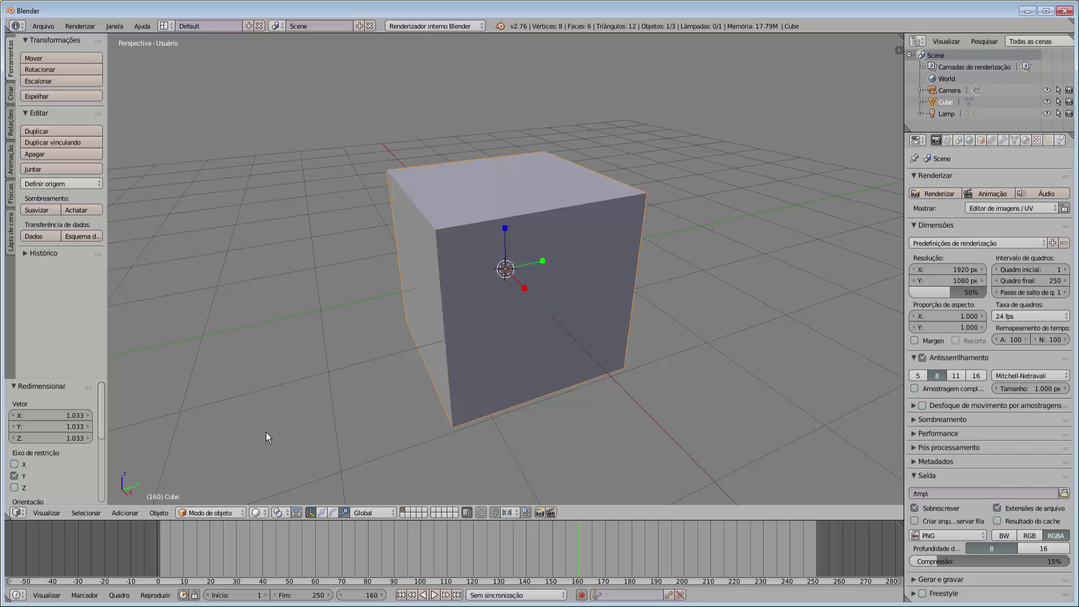
left_click(244, 511)
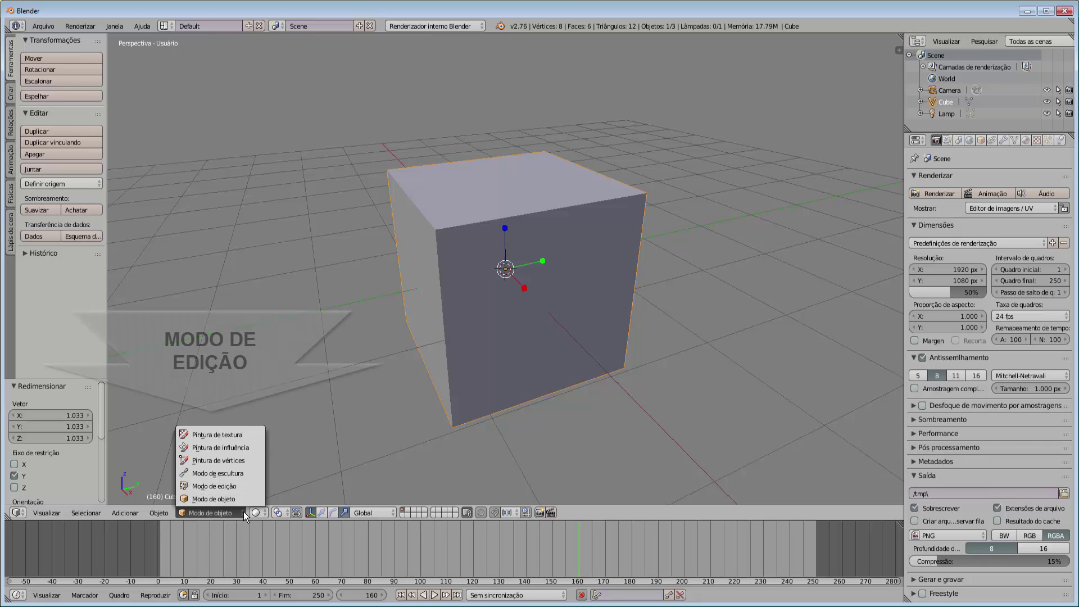
left_click(221, 488)
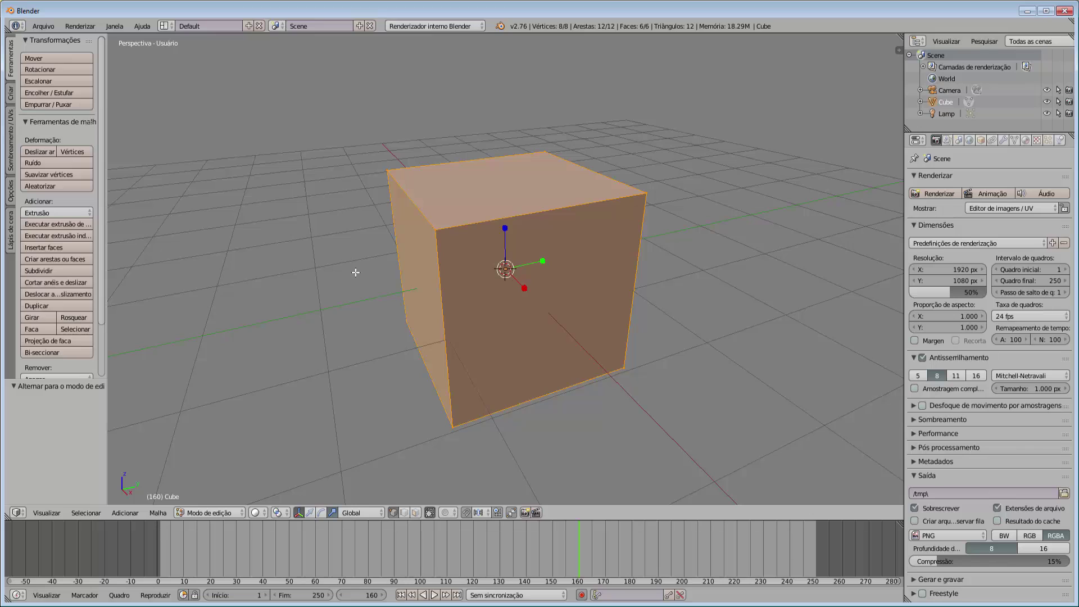
- Select the corner vertices of the cube's top face one at a time
right_click(434, 230)
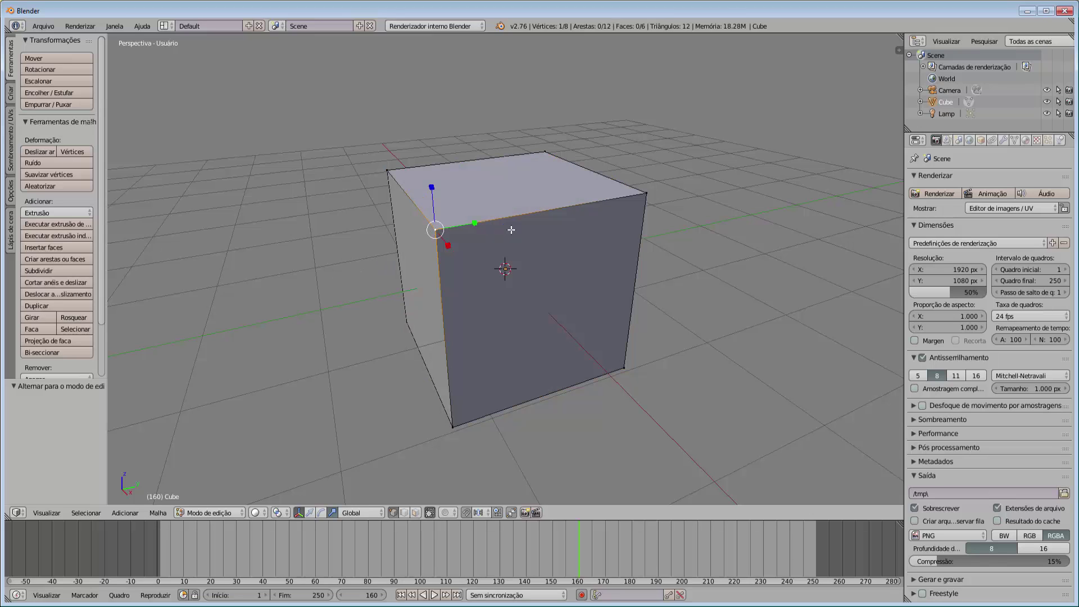
right_click(645, 194)
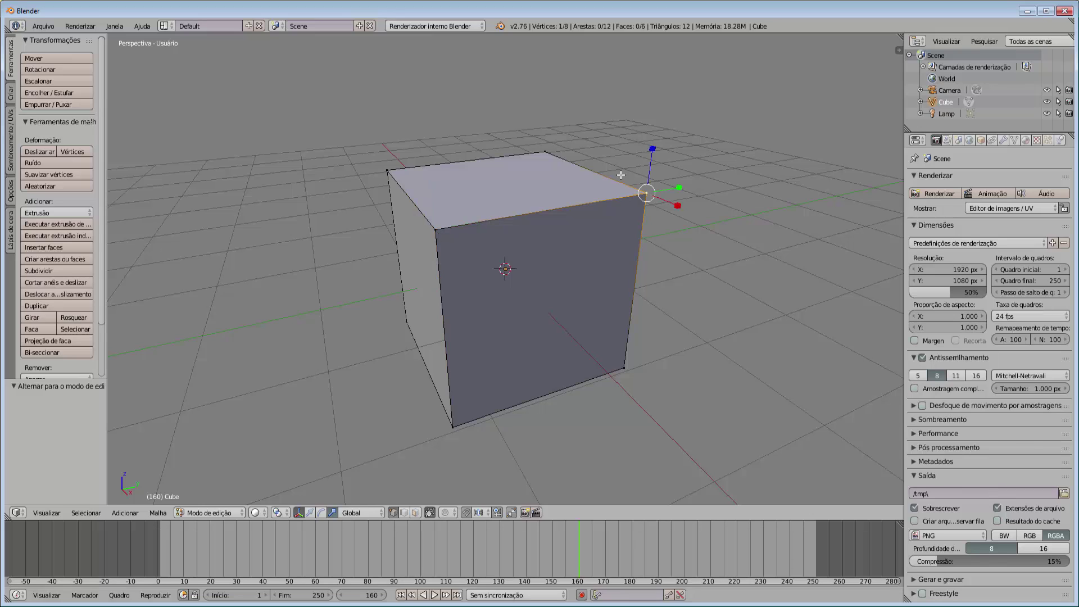
right_click(546, 152)
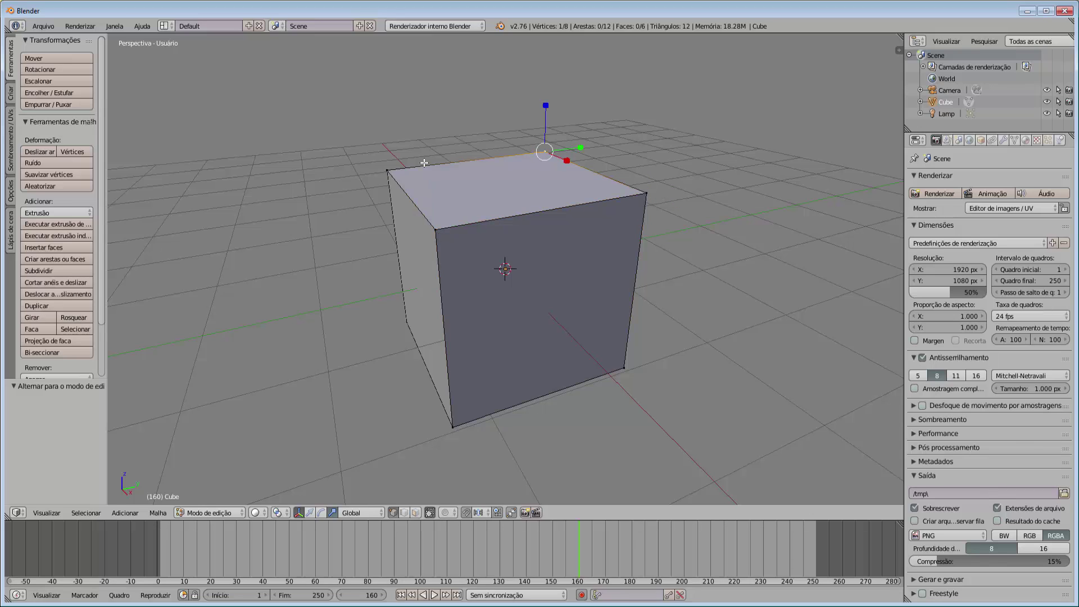
right_click(388, 169)
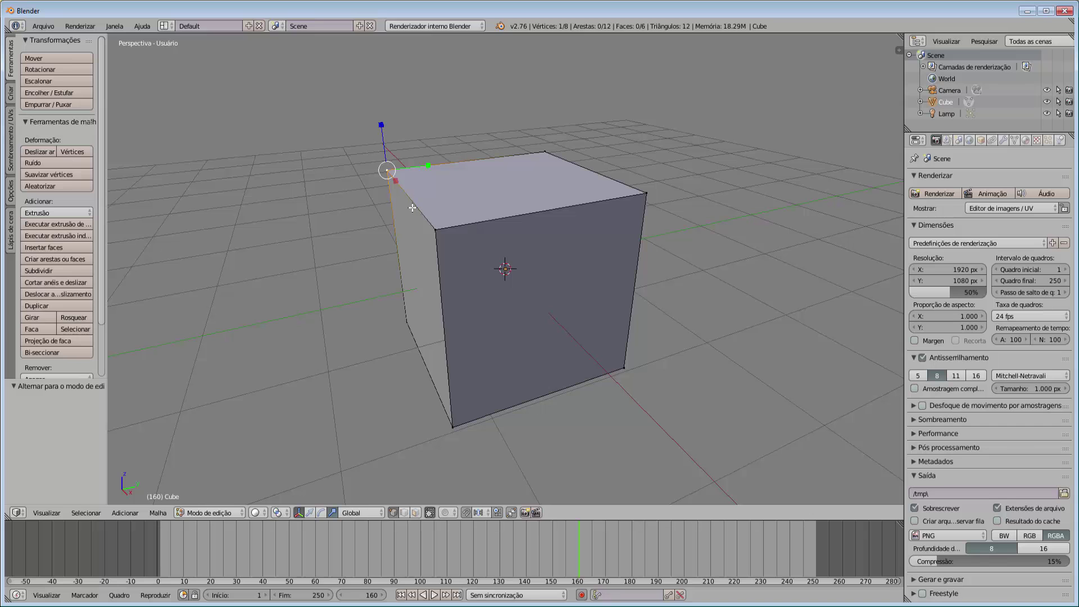
right_click(435, 230)
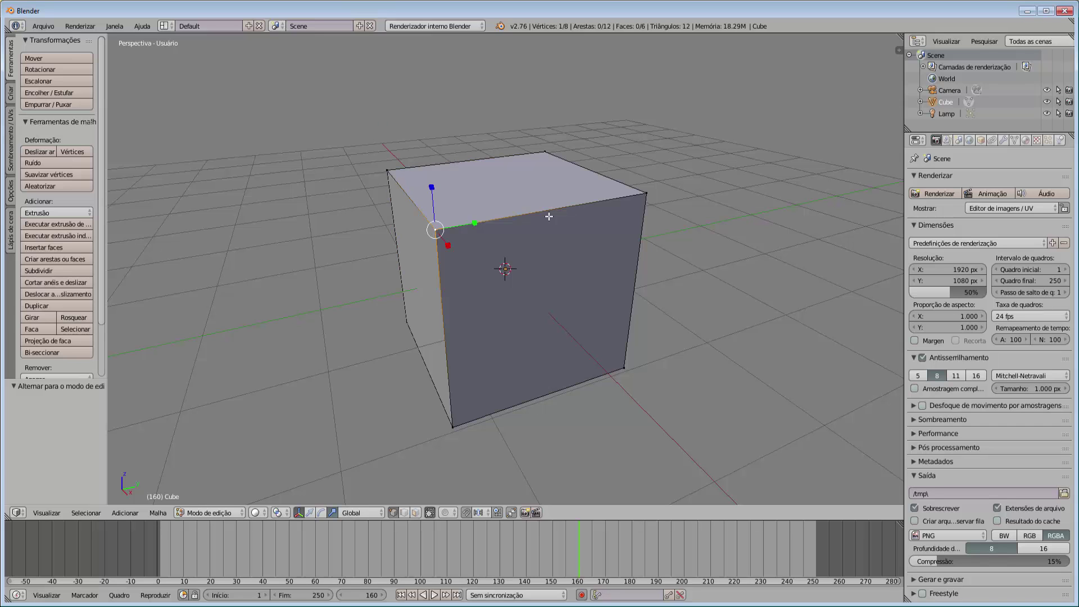
right_click(644, 195)
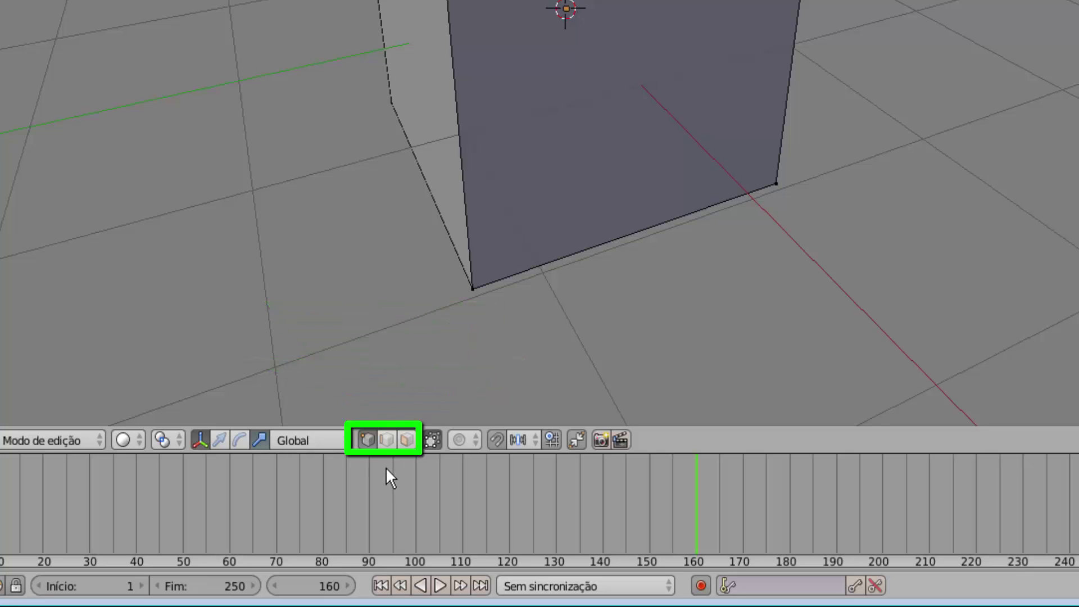
- Switch to edge selection and select the cube's front top edge, side top edge and front vertical edge one at a time
left_click(387, 446)
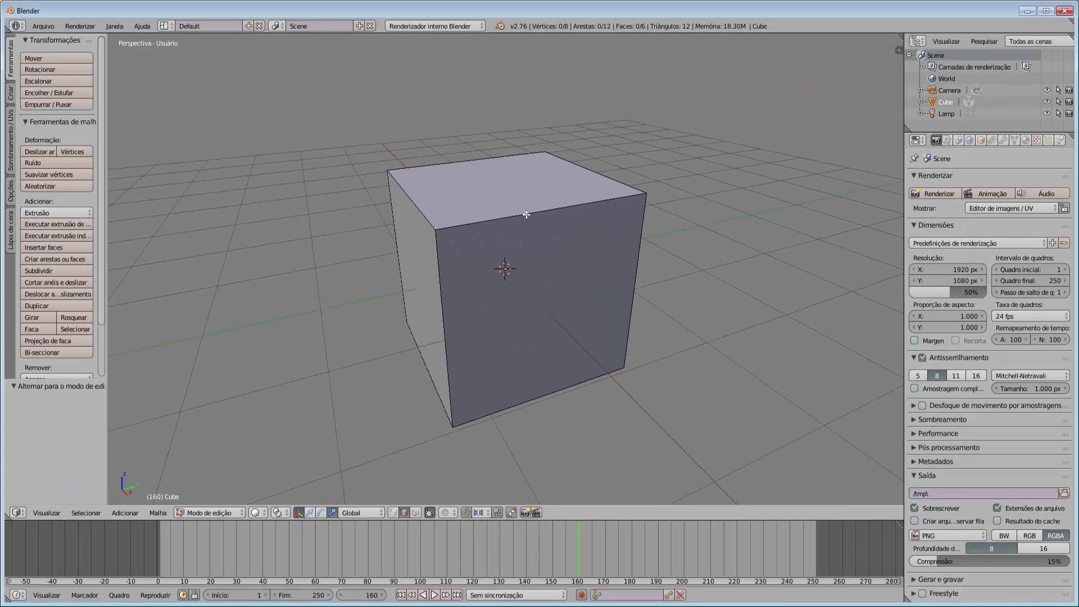
right_click(526, 216)
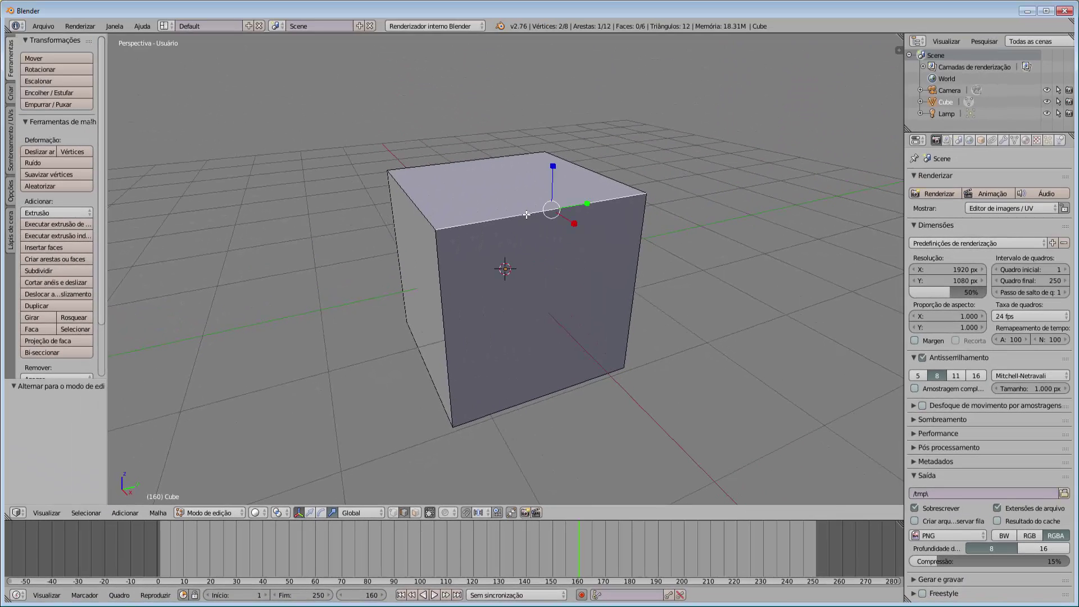
right_click(412, 199)
right_click(439, 273)
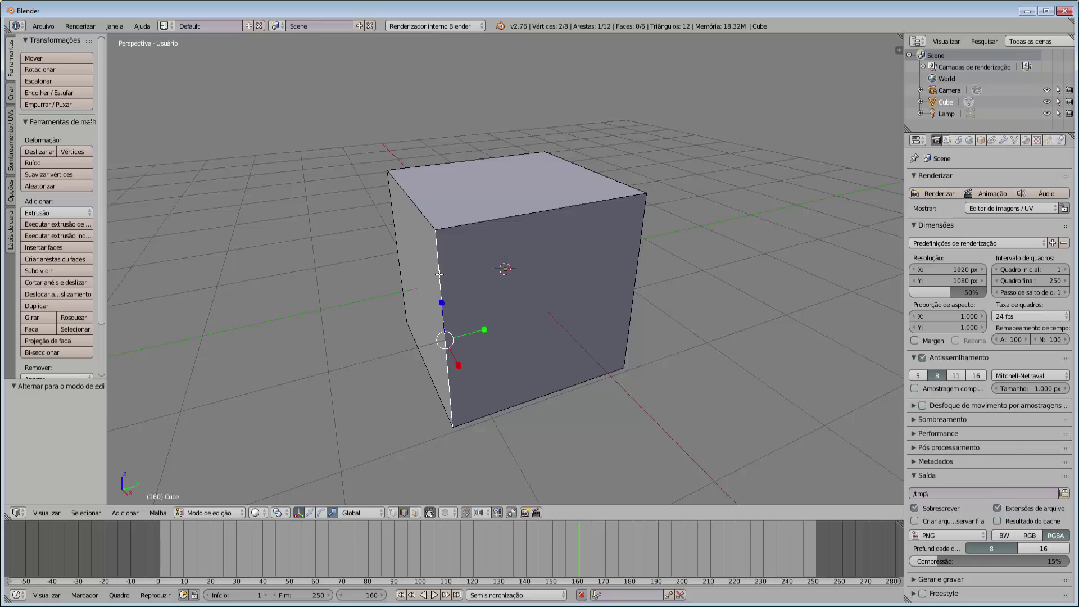
- Switch to face selection and select the cube's front, side and top faces one at a time
left_click(416, 513)
right_click(543, 311)
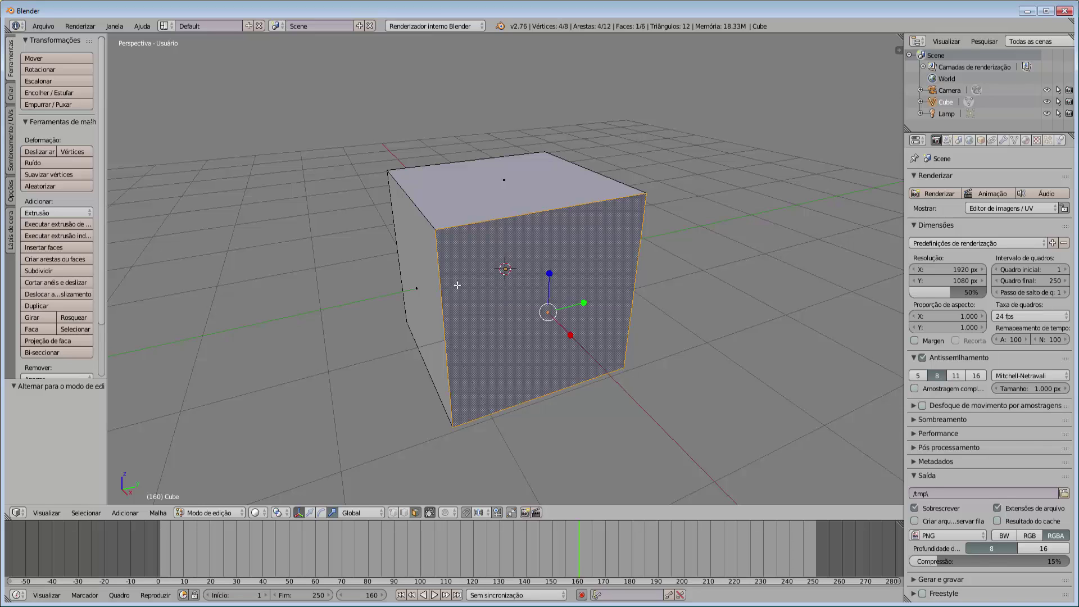
right_click(421, 265)
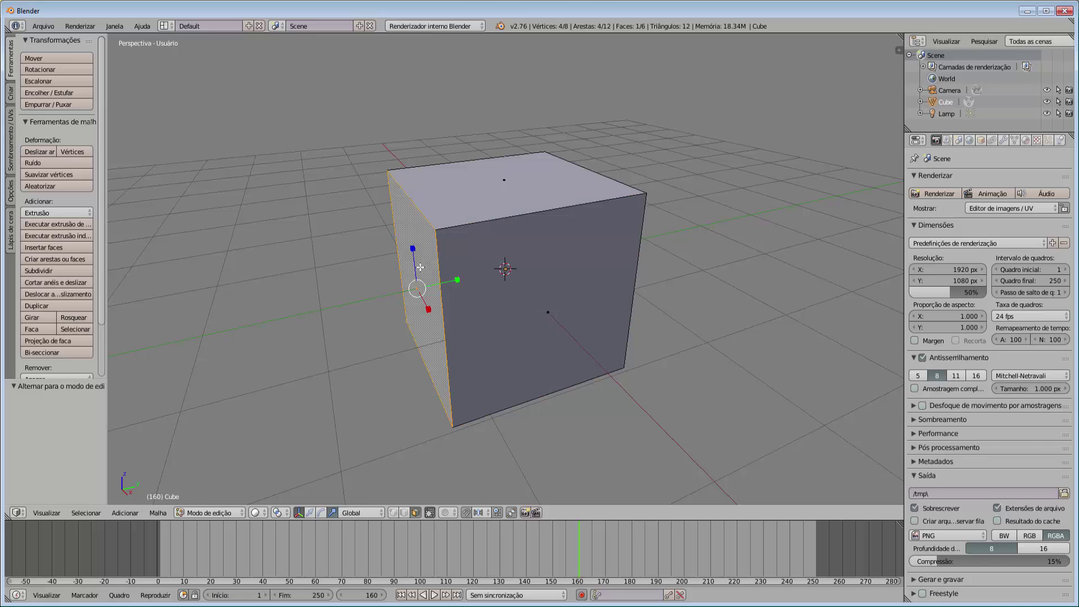
right_click(475, 195)
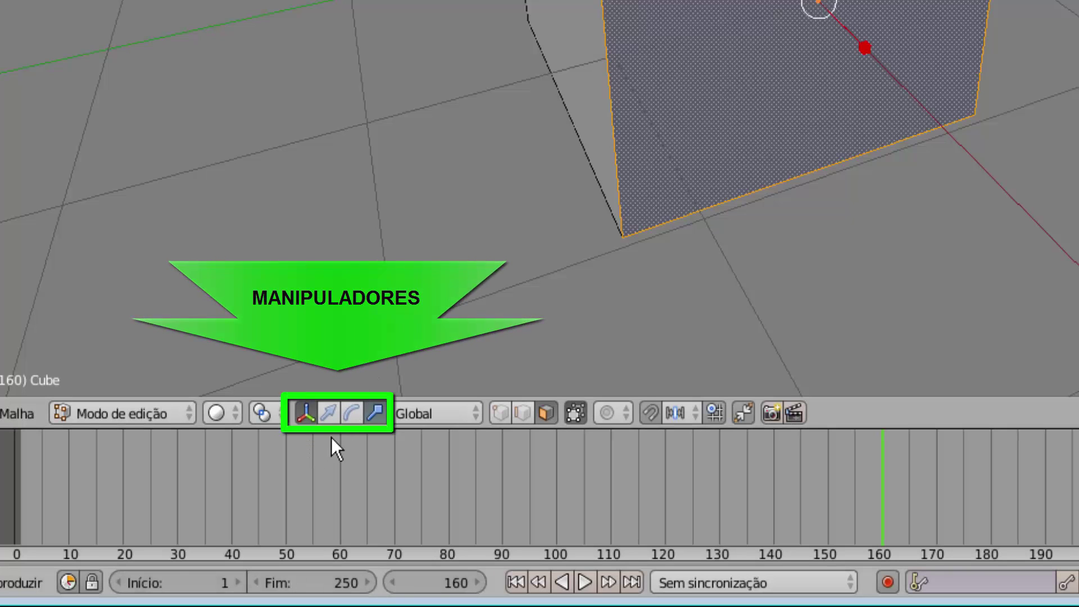
- Move the front face about 0.073 along the Y axis with the translate manipulator, and undo the move
left_click(328, 416)
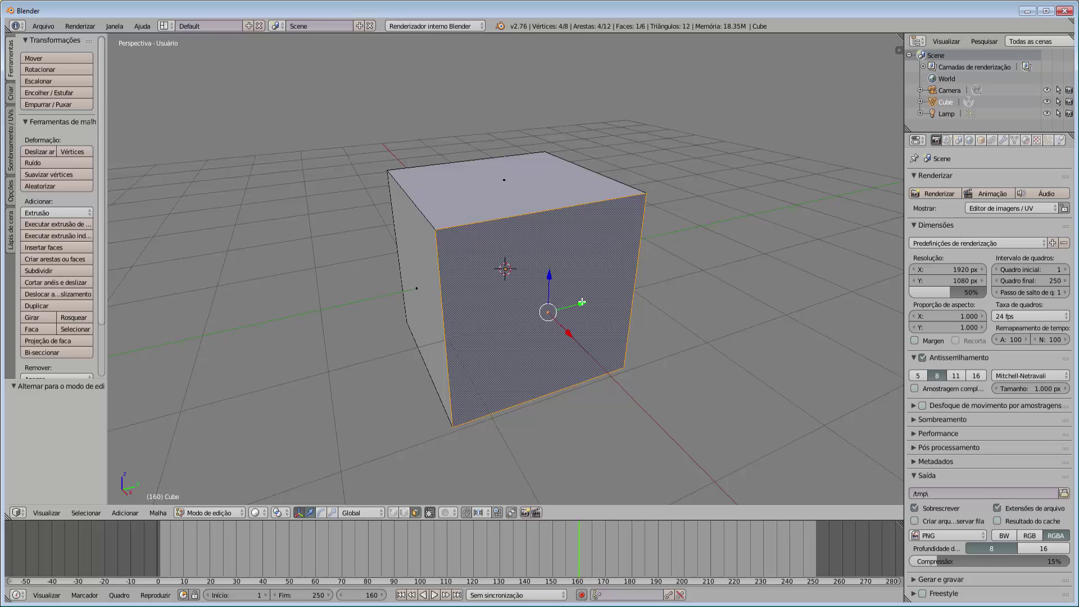
mouse_move(582, 303)
left_mouse_down()
mouse_move(586, 316)
mouse_move(651, 278)
mouse_move(472, 311)
mouse_move(587, 294)
left_mouse_up()
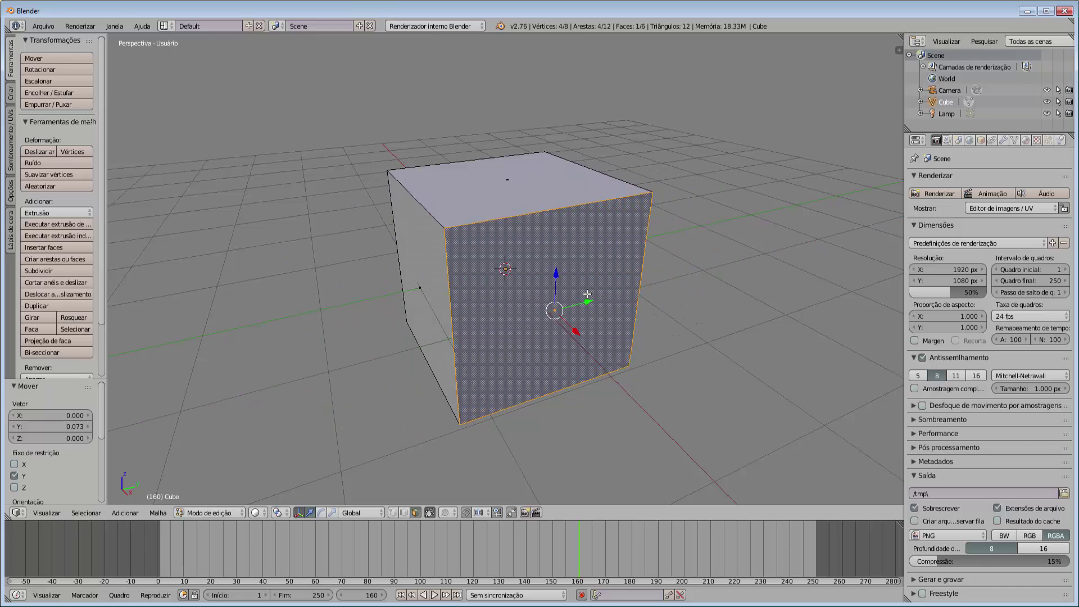
key("ctrl+z")
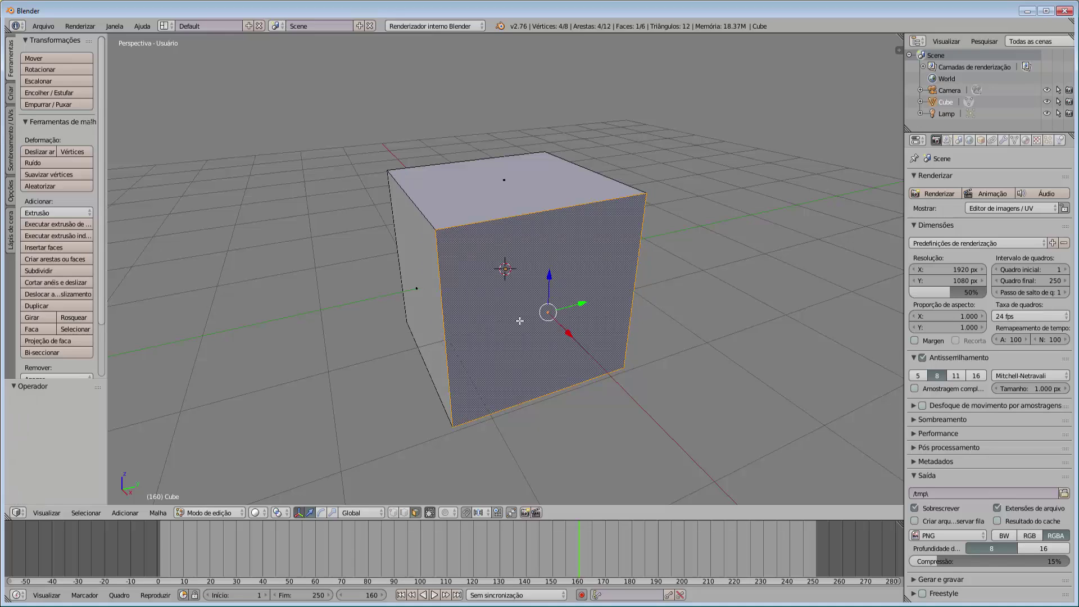
- Try rotating the front face about 10° around the X axis with the rotation manipulator, and cancel the rotation
left_click(323, 513)
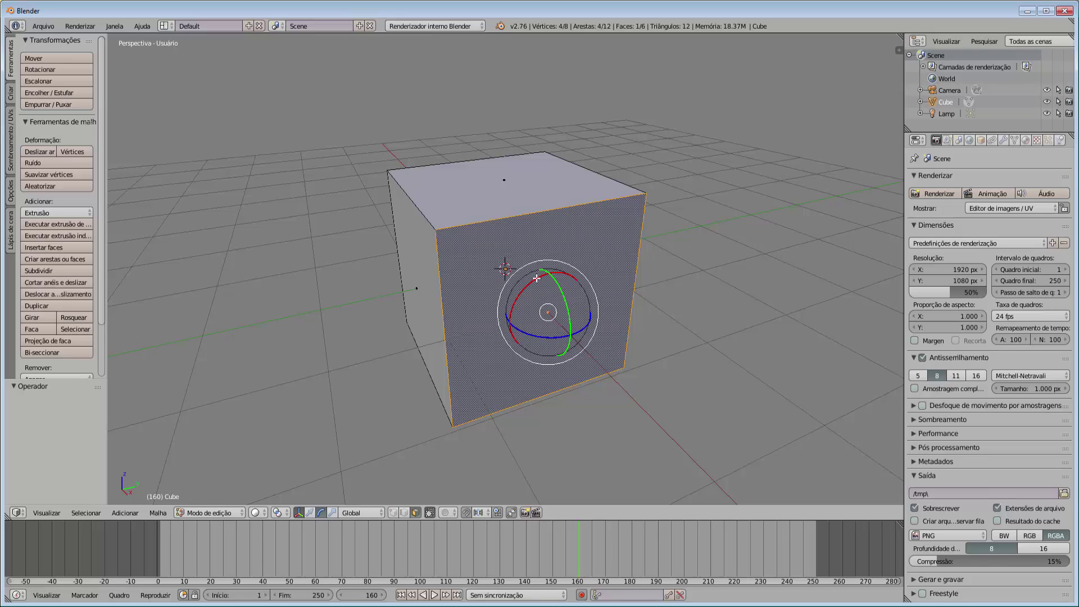
mouse_move(537, 277)
left_mouse_down()
mouse_move(525, 285)
mouse_move(532, 300)
mouse_move(551, 292)
mouse_move(537, 291)
left_mouse_up()
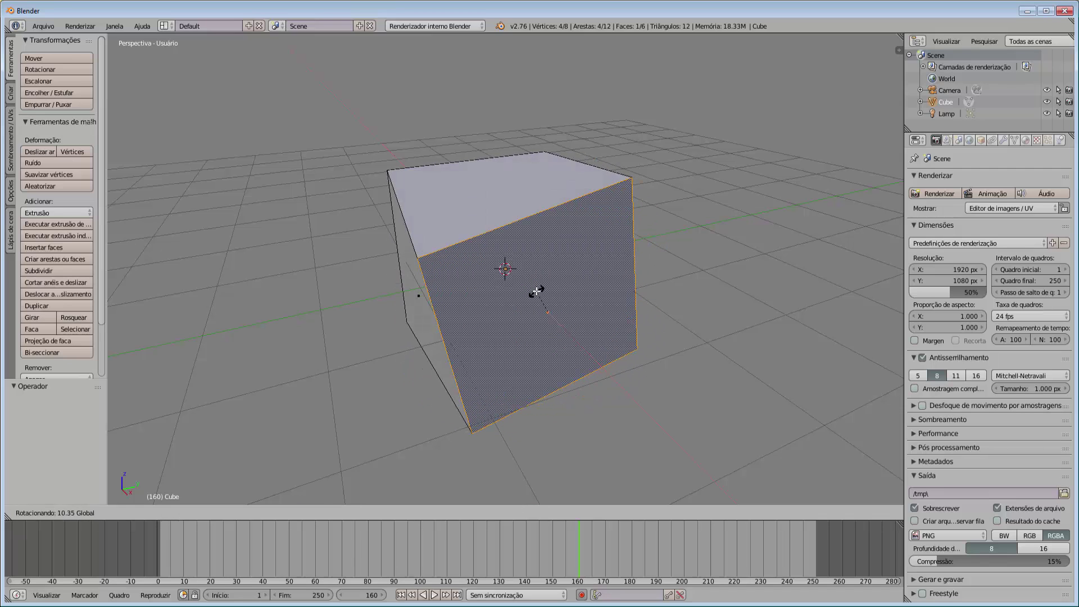
right_click(537, 291)
- Try scaling the front face along the Y axis with the scale manipulator
left_click(332, 511)
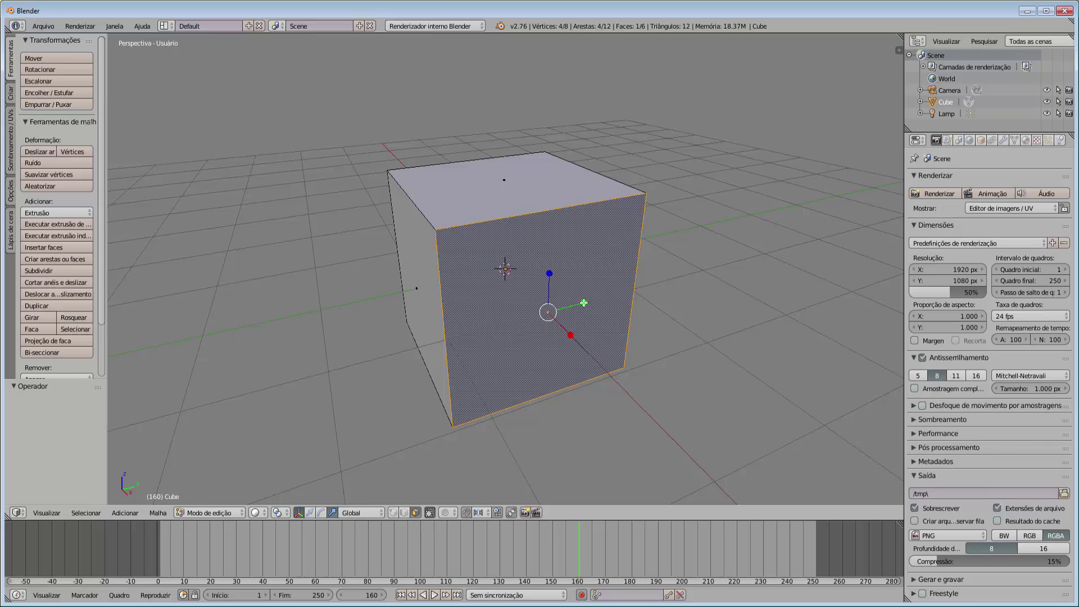
mouse_move(584, 303)
left_mouse_down()
mouse_move(553, 309)
mouse_move(582, 307)
left_mouse_up()
scroll(605, 333, "down", 1)
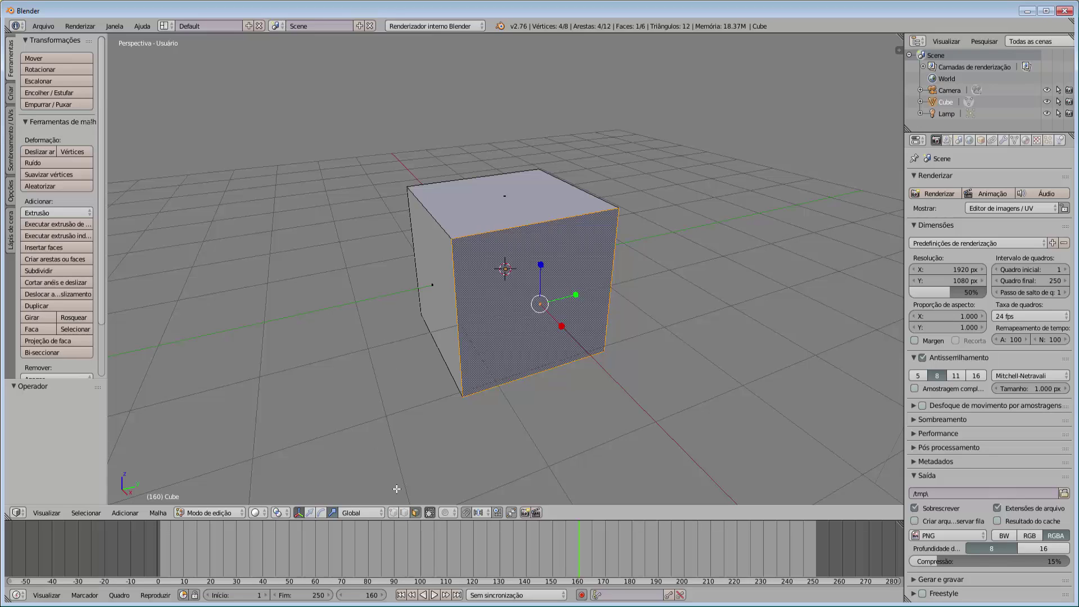
- Select the front face's upper corner vertex in vertex selection, then its upper edge in edge selection
left_click(393, 513)
right_click(450, 238)
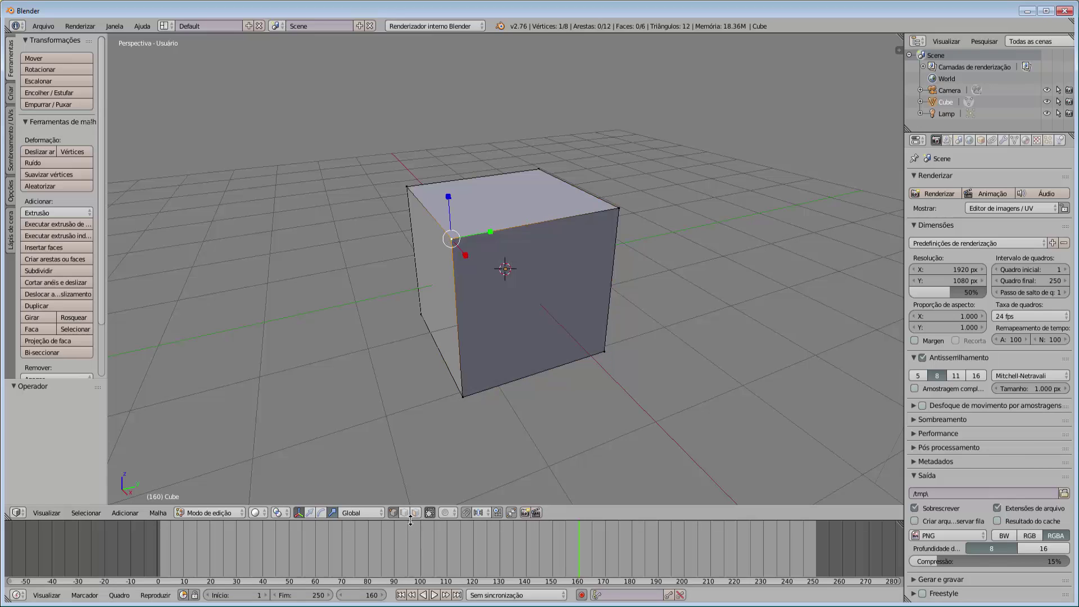
key("a")
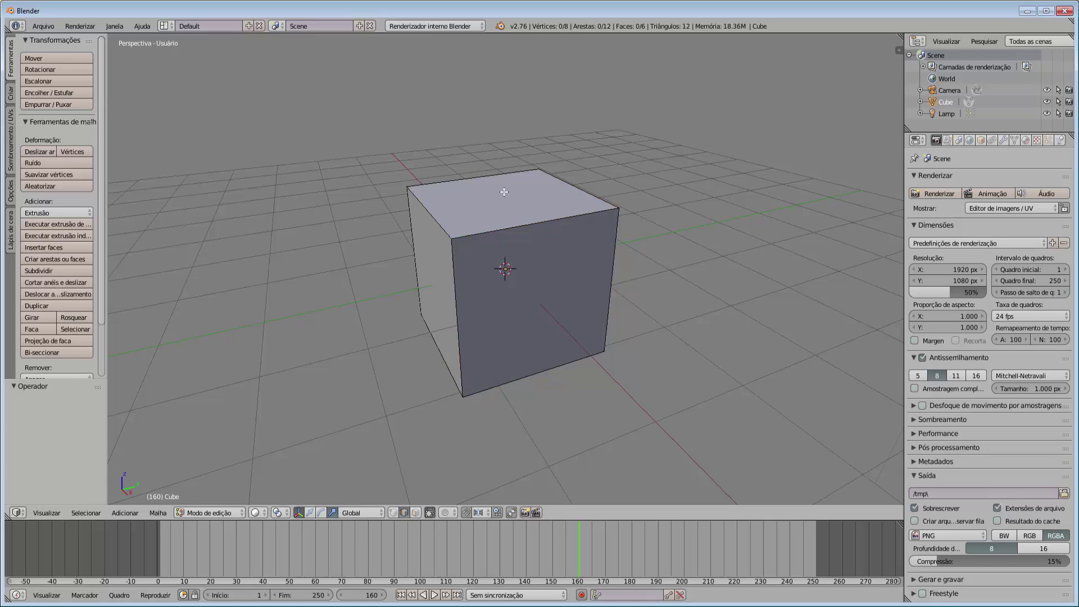
right_click(512, 223, "alt")
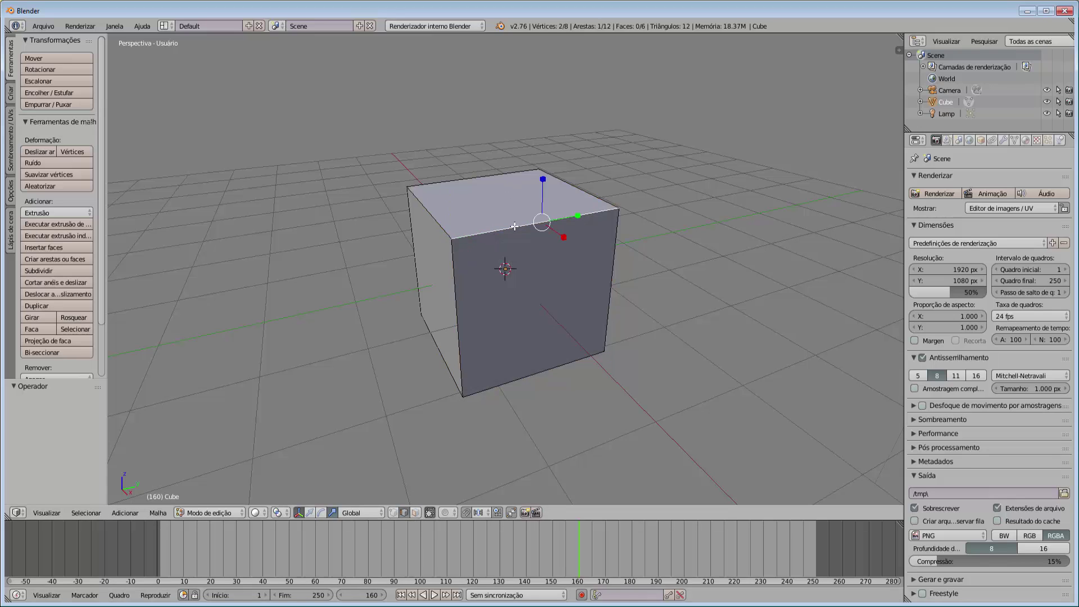
- Select the cube's front face in face selection and display the tools for adding mesh primitives
left_click(415, 512)
right_click(546, 284)
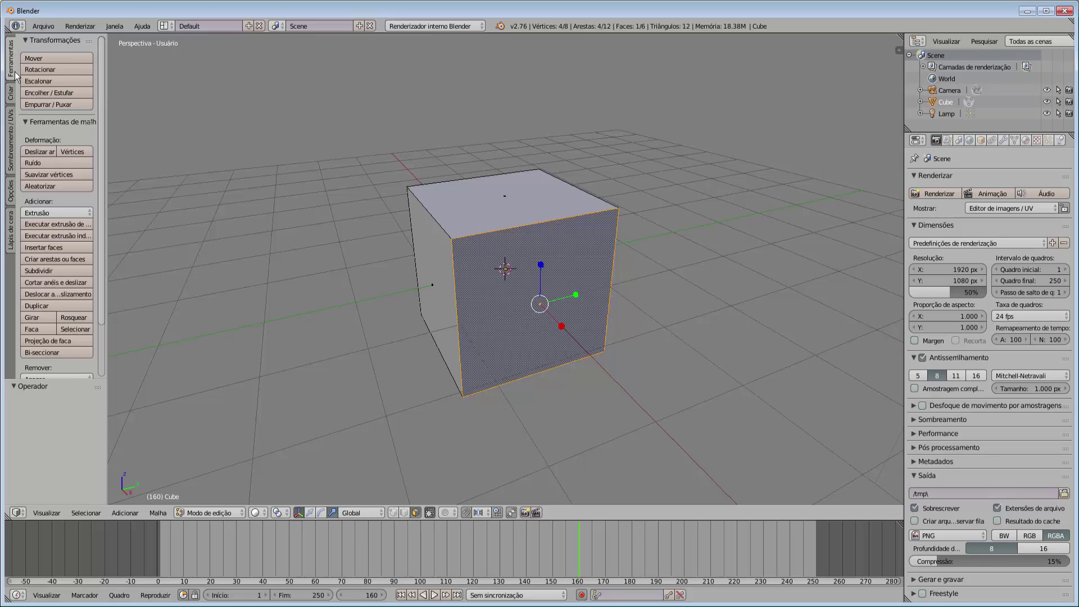
left_click(11, 95)
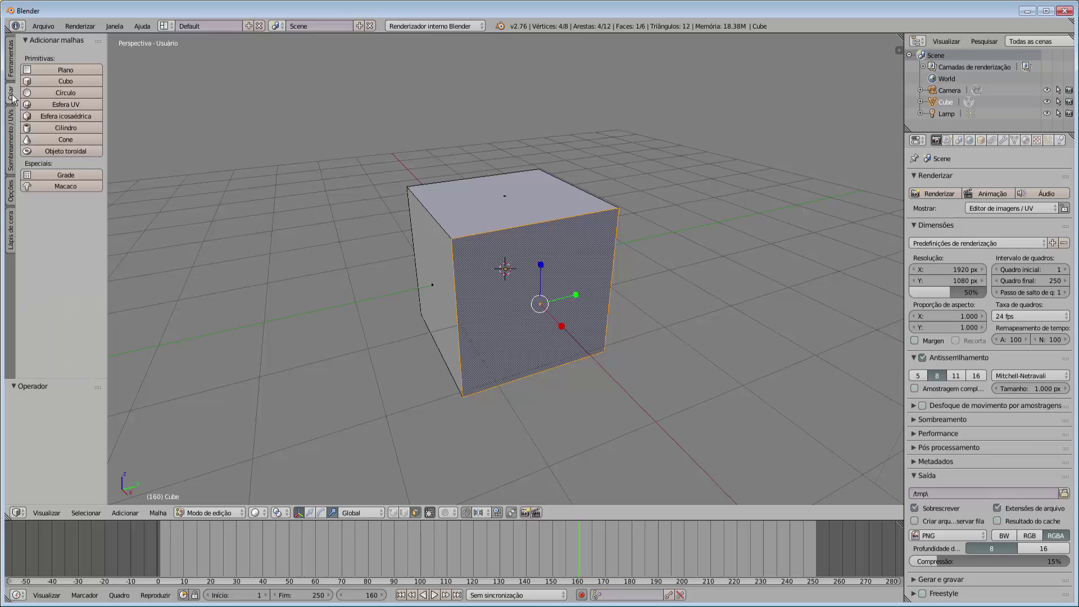
- Review the shading and UV tools, the mesh options and the grease pencil tools, and return to the mesh editing tools
left_click(12, 139)
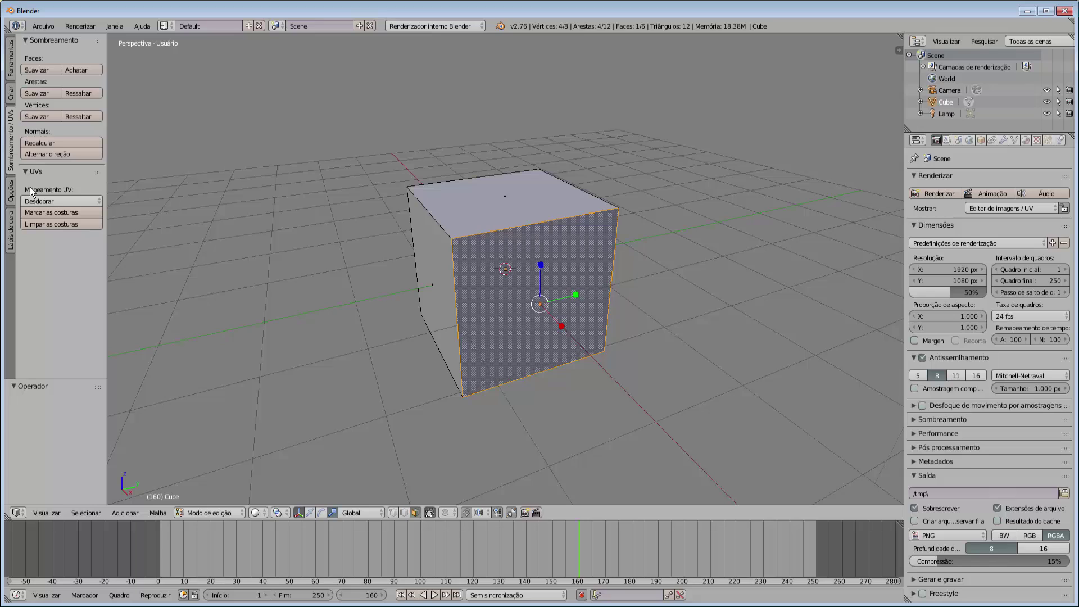
left_click(14, 196)
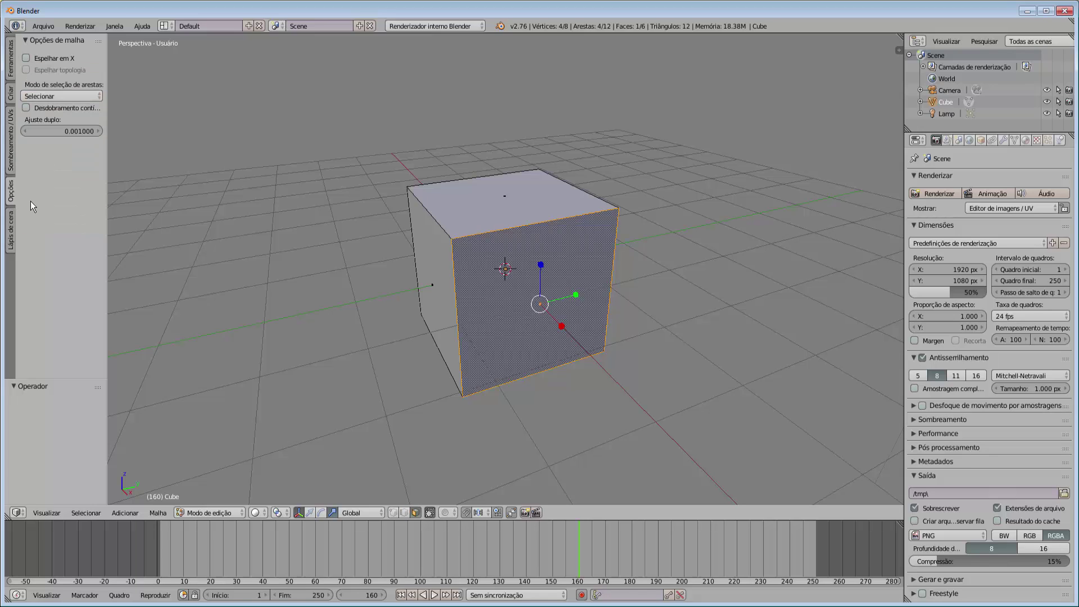
left_click(14, 234)
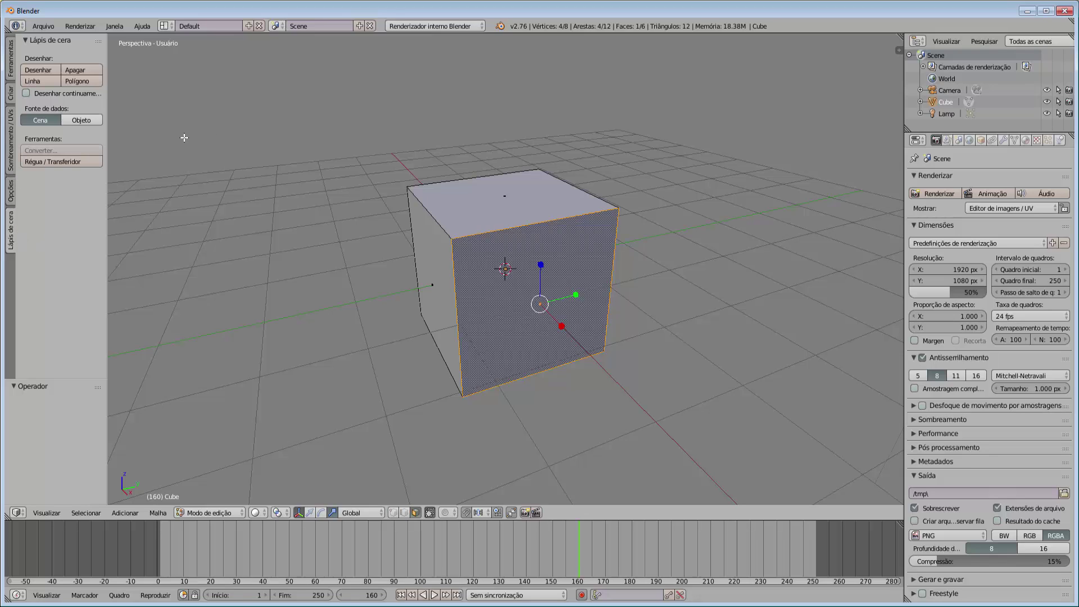
left_click(13, 64)
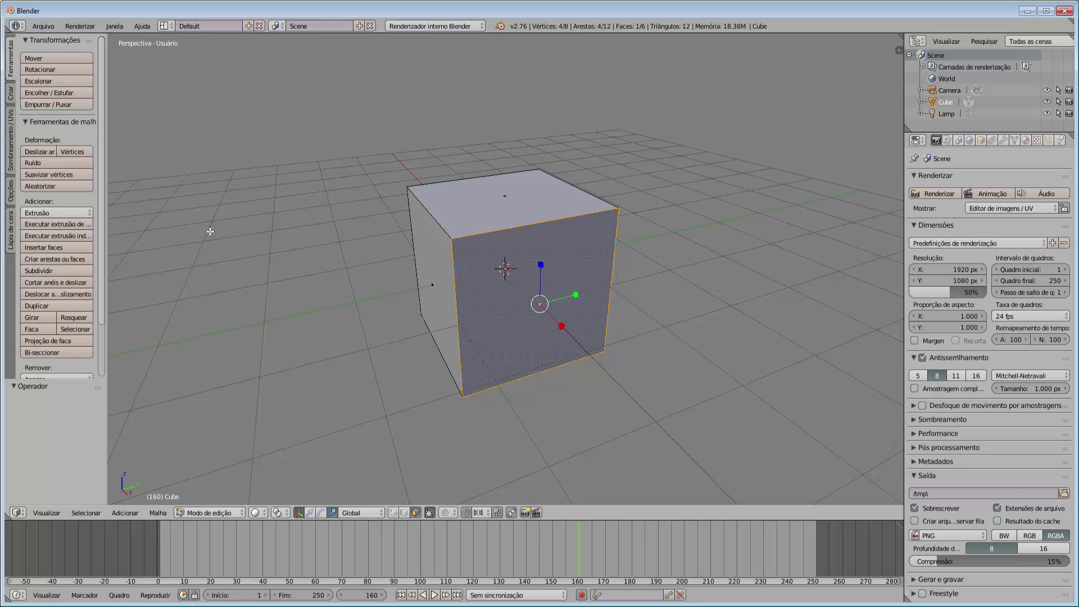
- Switch the cube to Object Mode to view its tools, and return it to Edit Mode
left_click(222, 511)
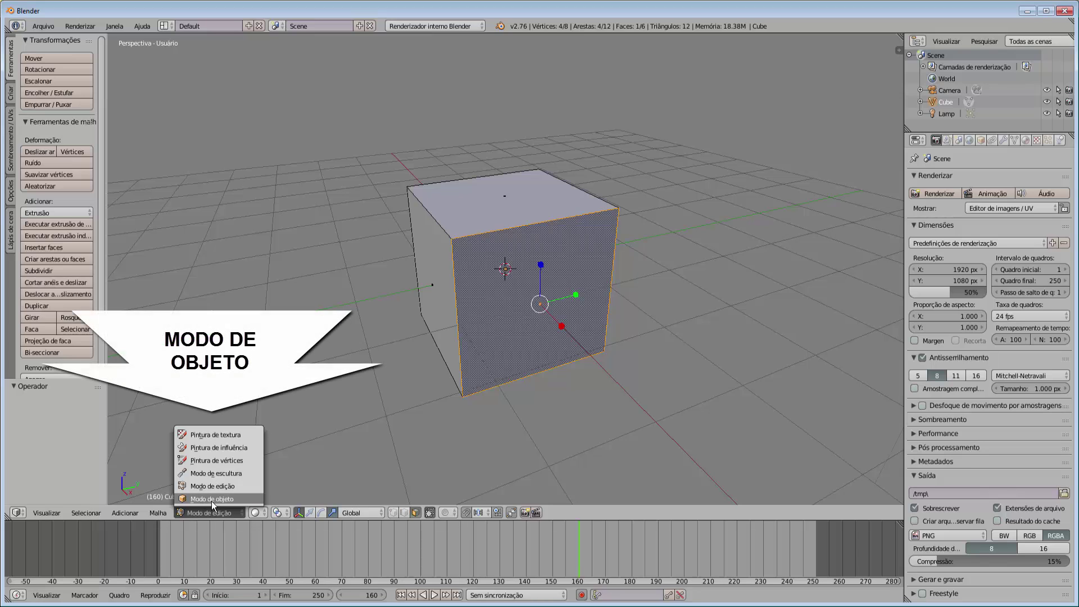
left_click(211, 499)
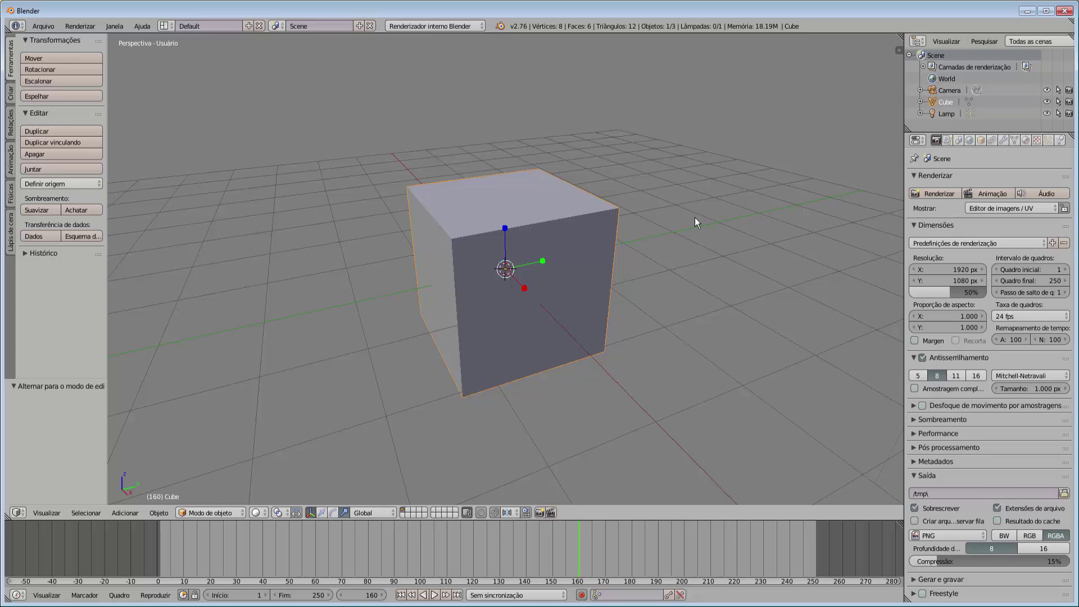
left_click(214, 510)
left_click(223, 489)
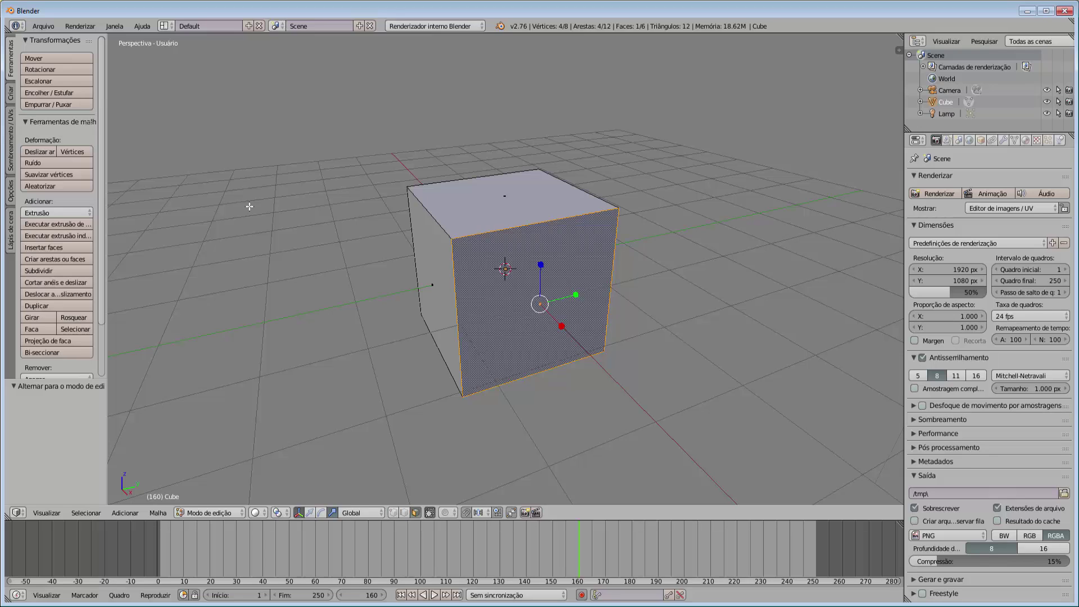
- Switch the mesh selection mode to vertices
key("shift+a")
left_click(393, 513)
key("ctrl+Tab")
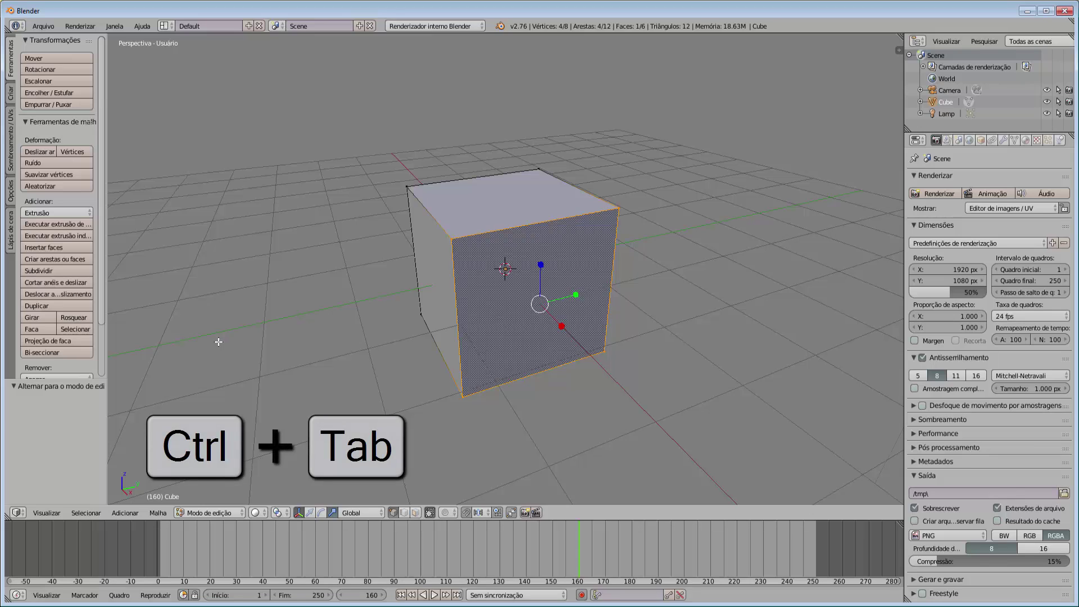
key("ctrl+Tab")
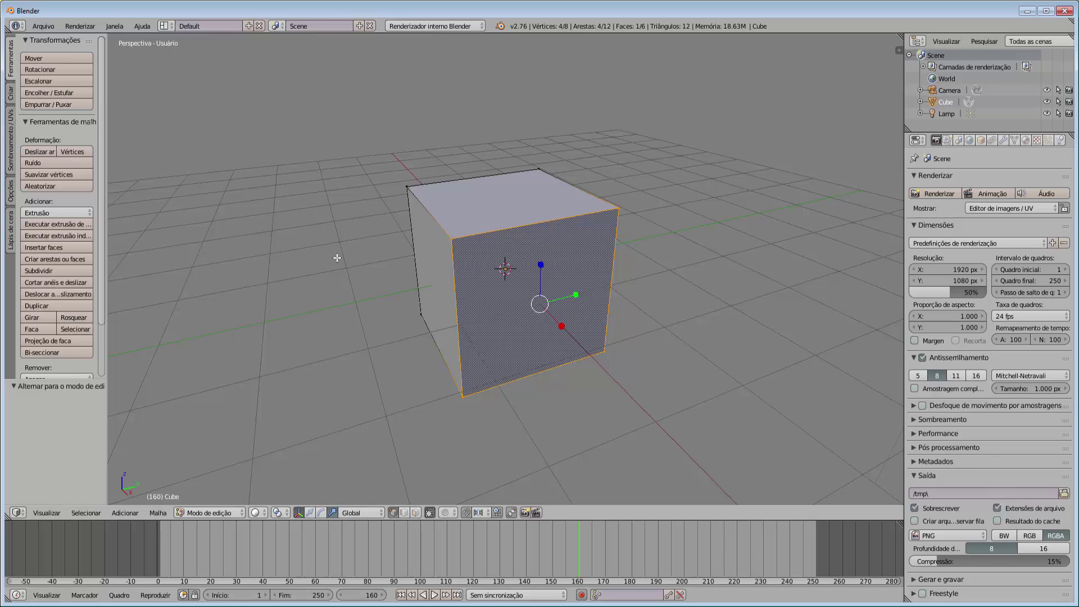
- Select the four corner vertices of the cube's top face together and scale them uniformly to about 0.2
right_click(452, 238)
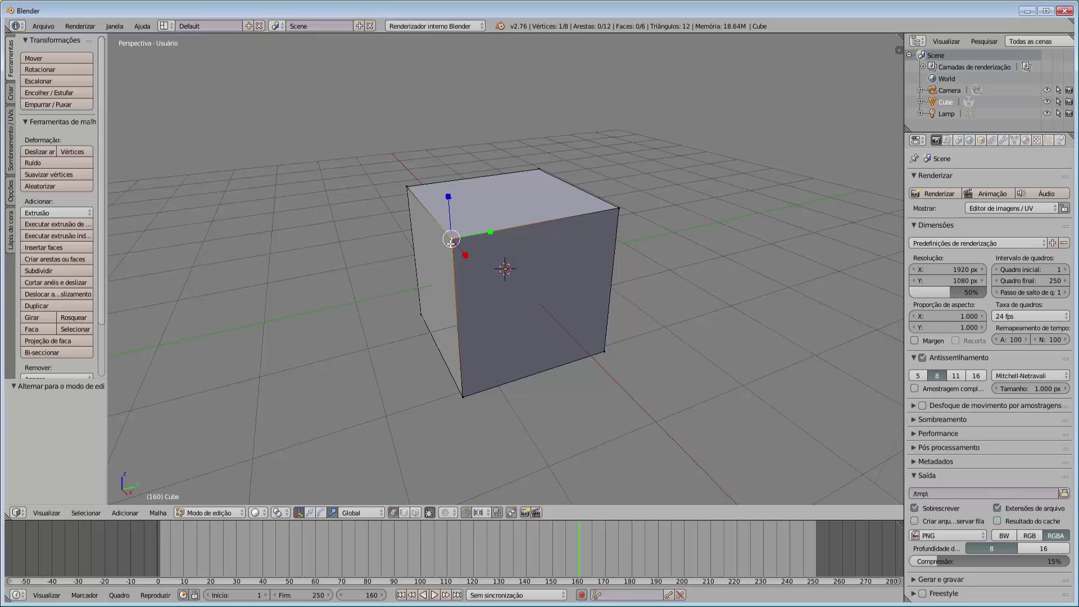
key("shift")
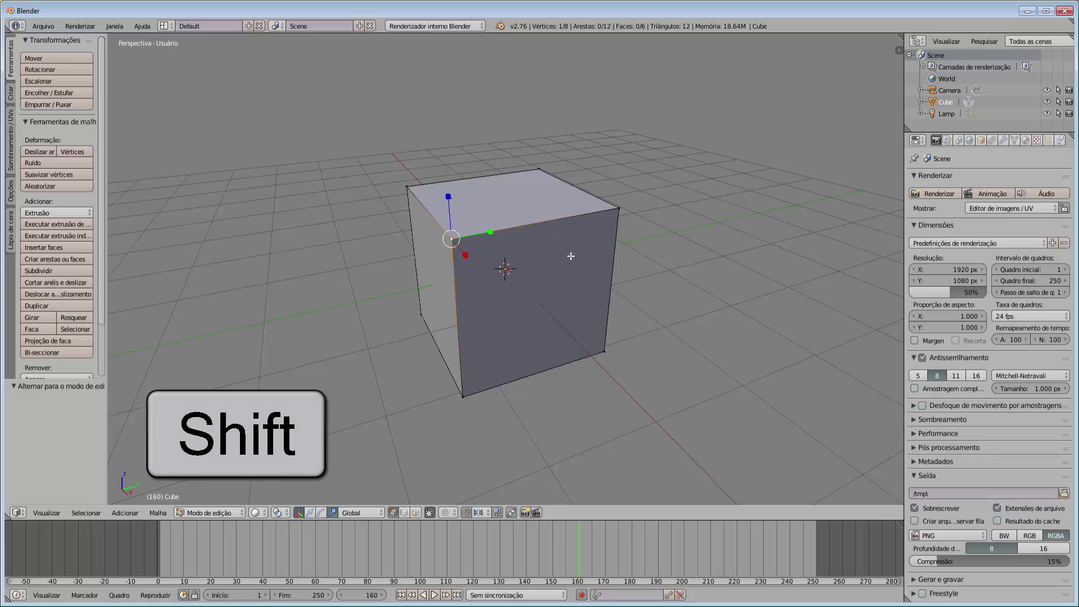
right_click(620, 207, "shift")
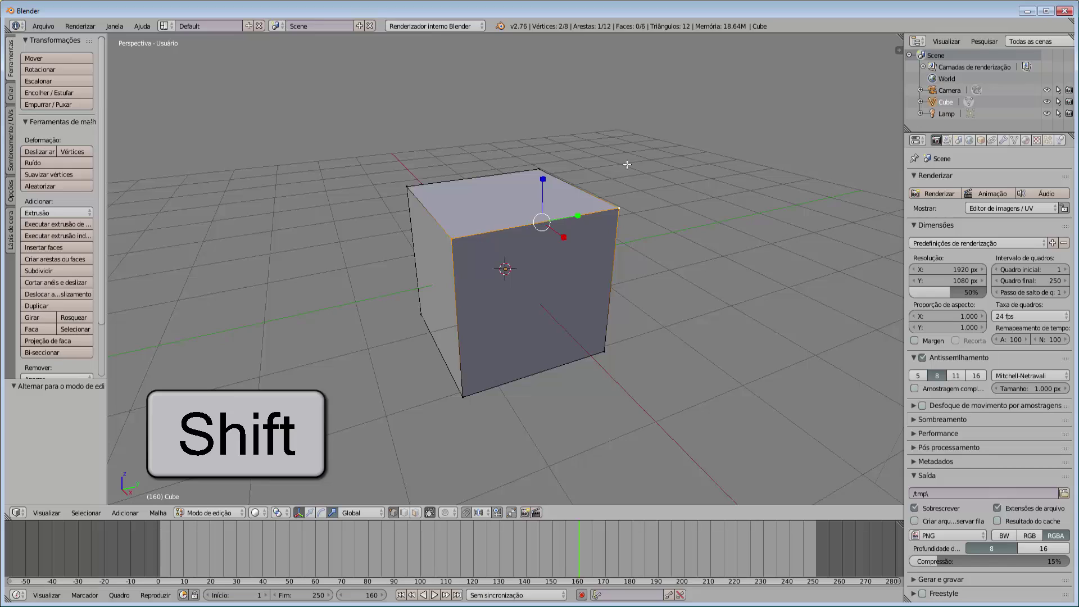
right_click(540, 167, "shift")
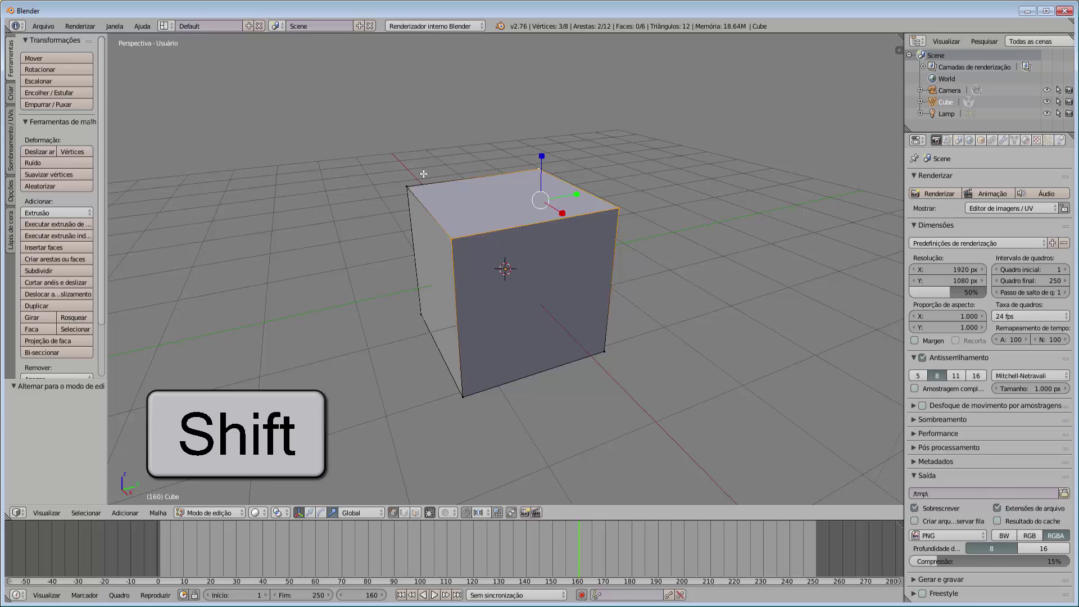
right_click(408, 185, "shift")
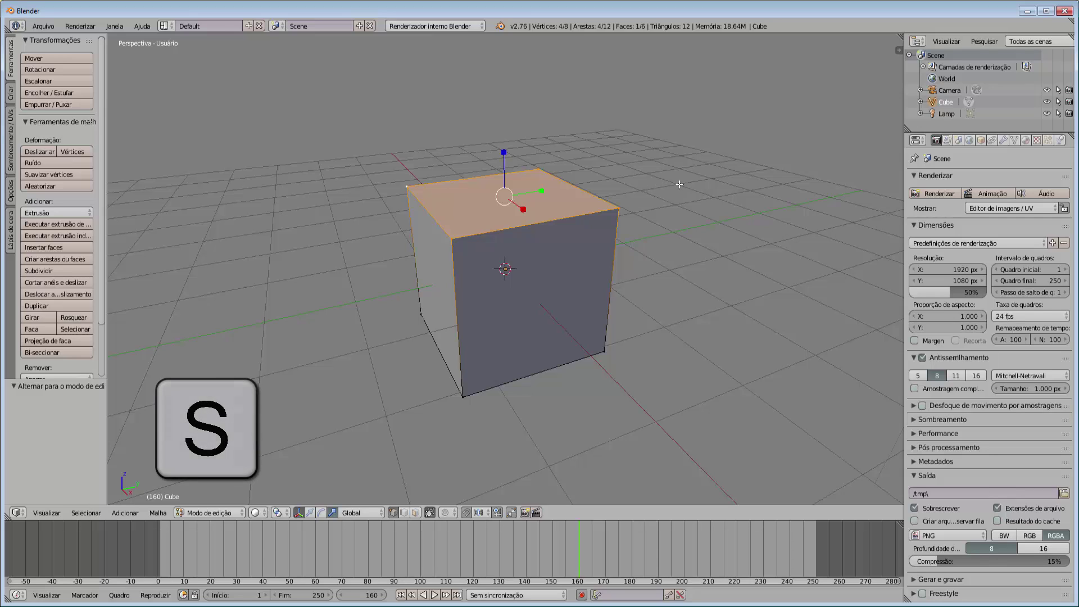
key("s")
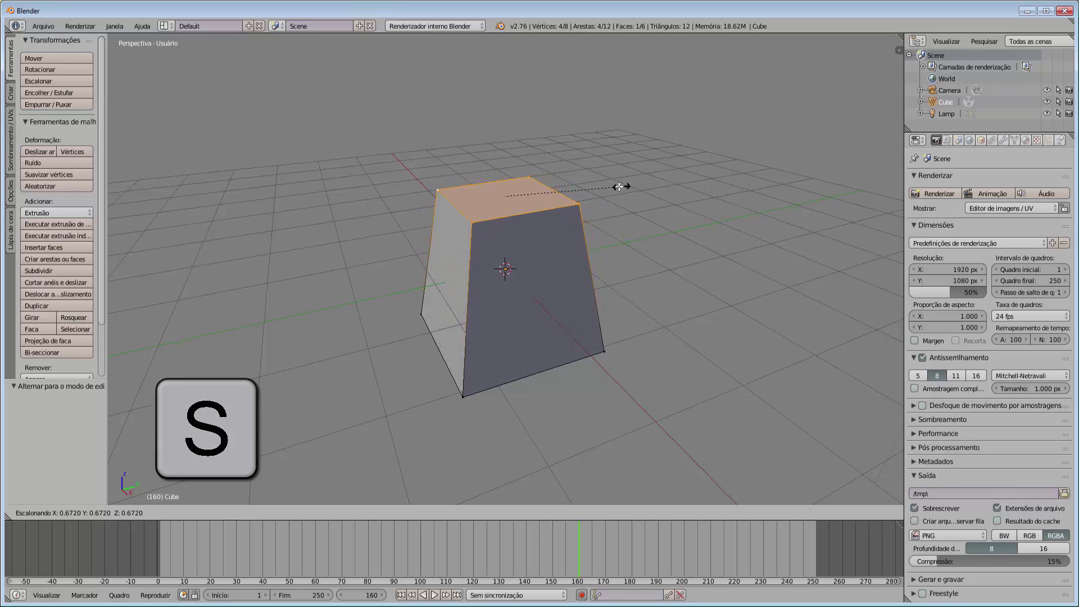
left_click(540, 195)
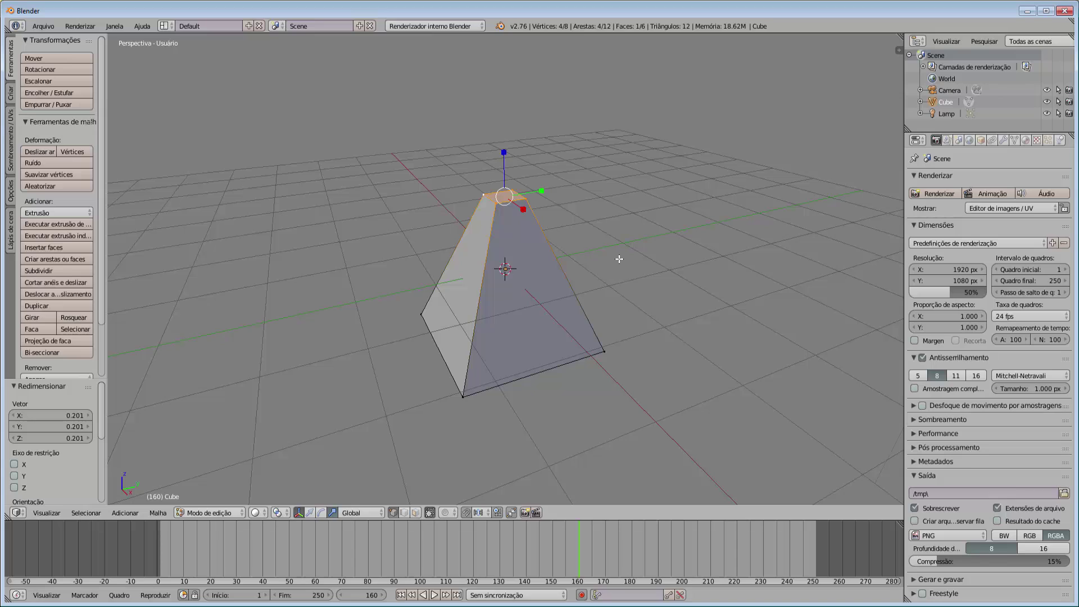
- Switch to Object Mode and scale the whole object along the Y axis by about 1.78
left_click(214, 511)
left_click(220, 499)
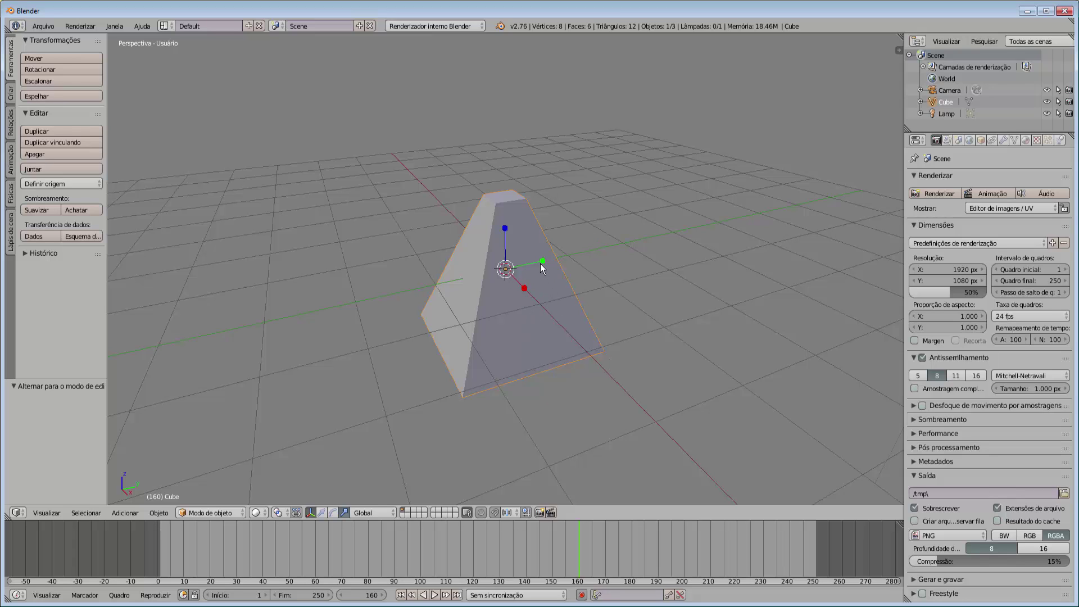
key("s")
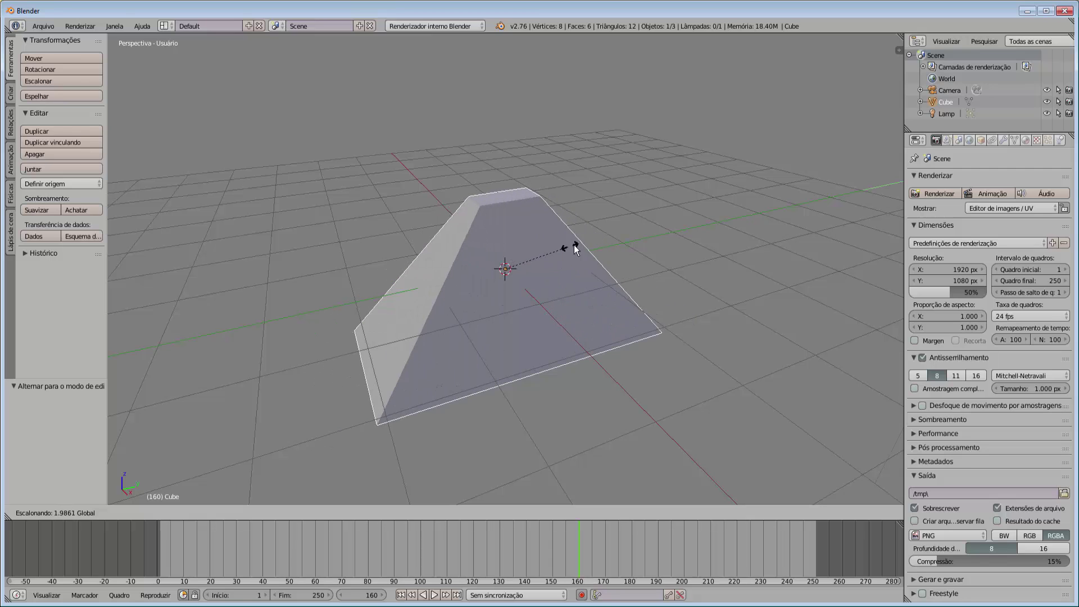
key("y")
left_click(592, 250)
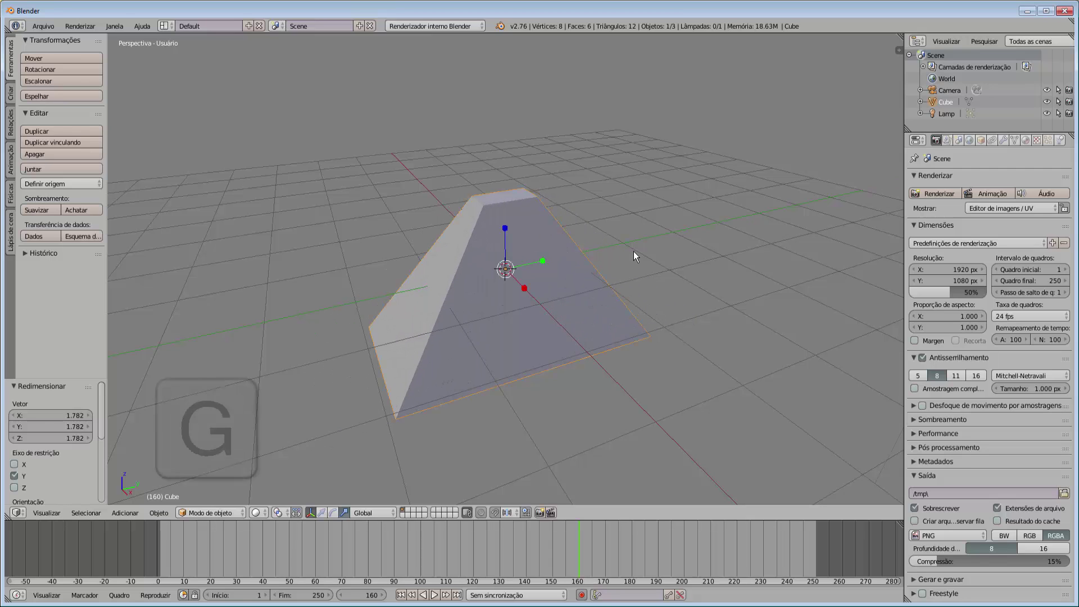
- Try moving and rotating the whole object freely, cancelling both transforms
key("g")
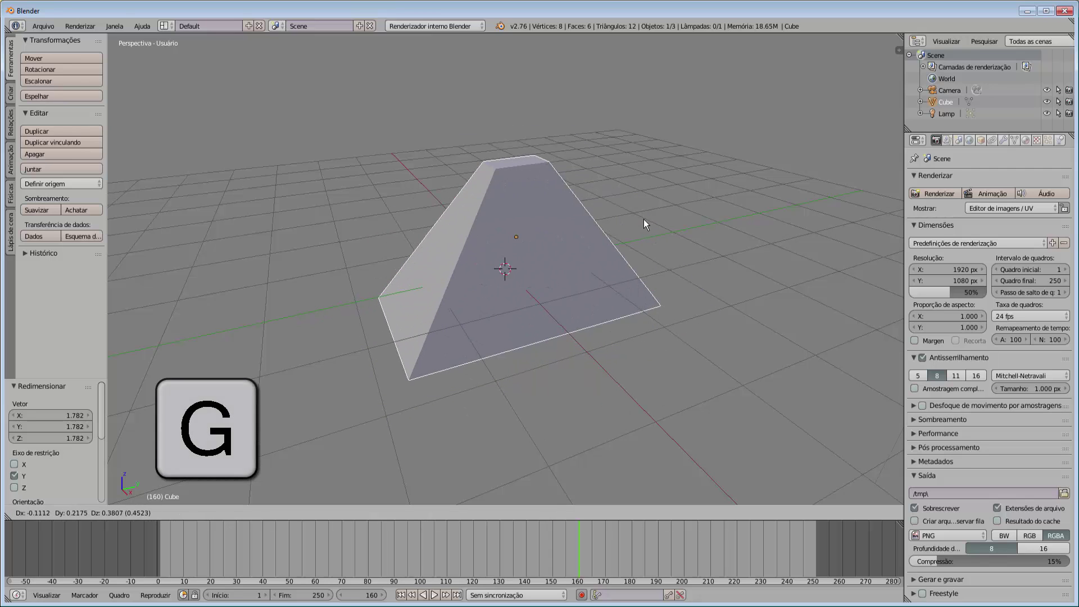
left_click(643, 219)
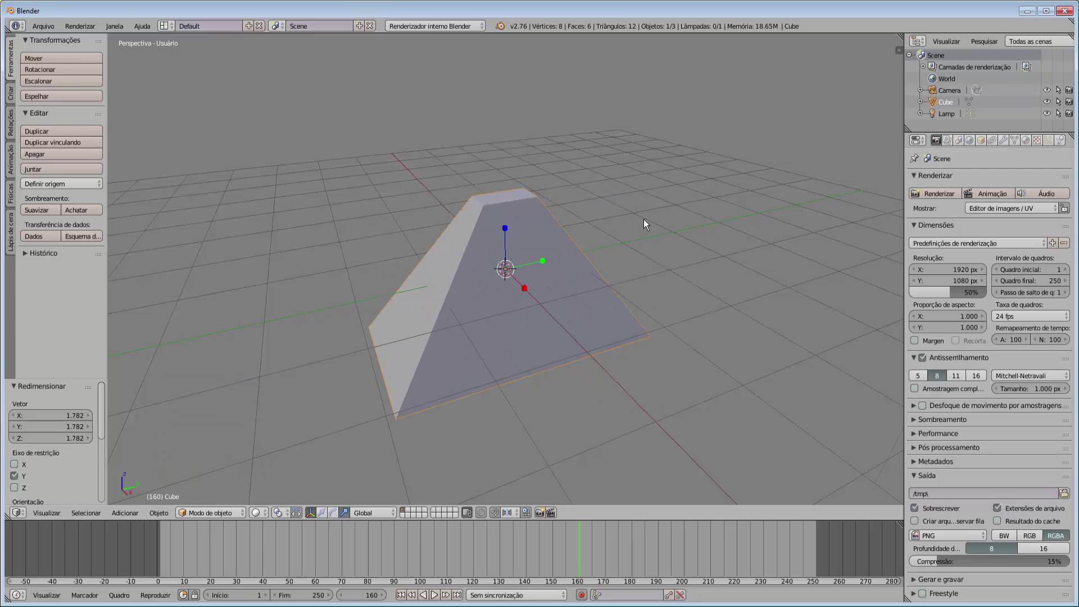
key("r")
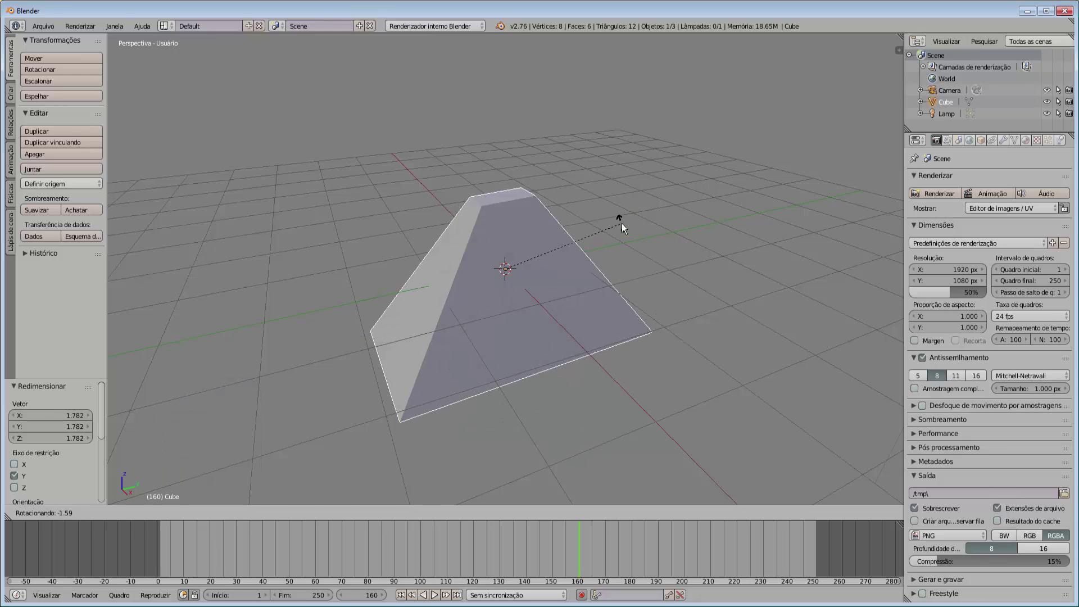
left_click(622, 224)
- Return the object to Edit Mode and switch the mesh selection mode to edges
left_click(231, 514)
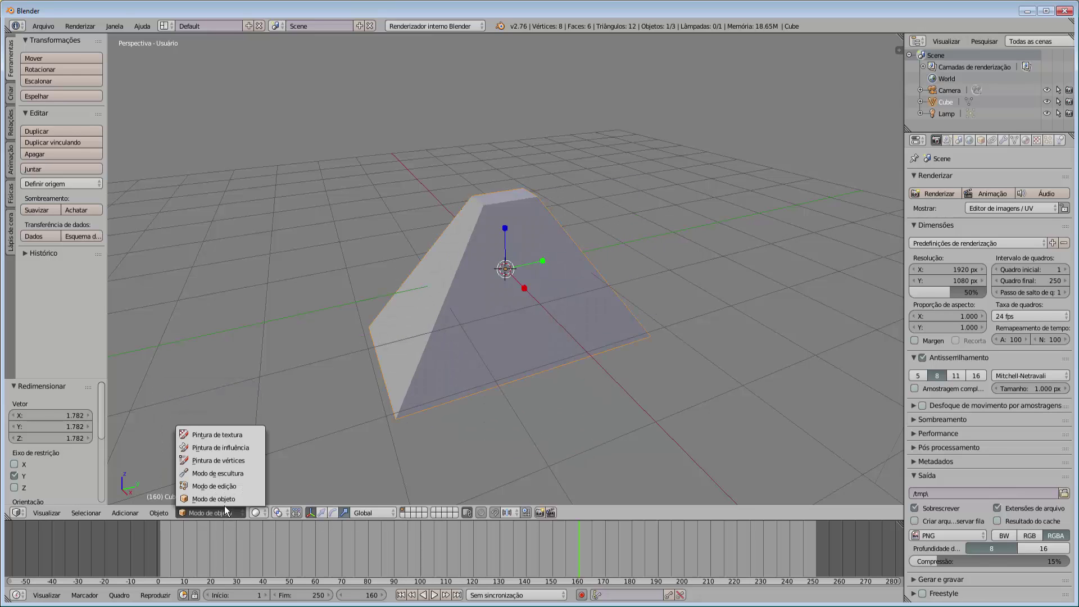
left_click(230, 488)
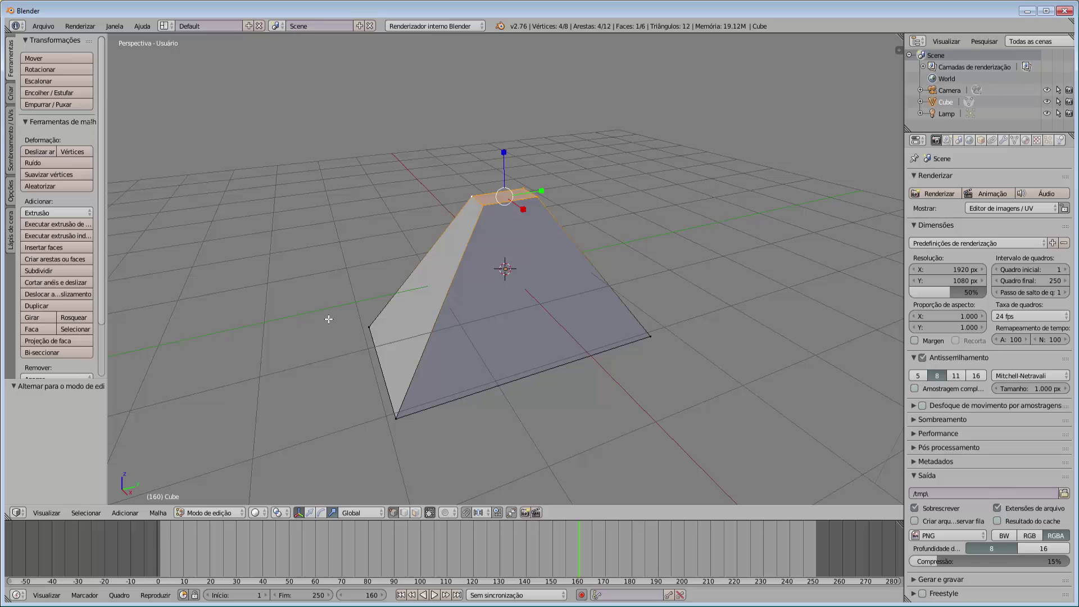
middle_click_drag(329, 319, 496, 310)
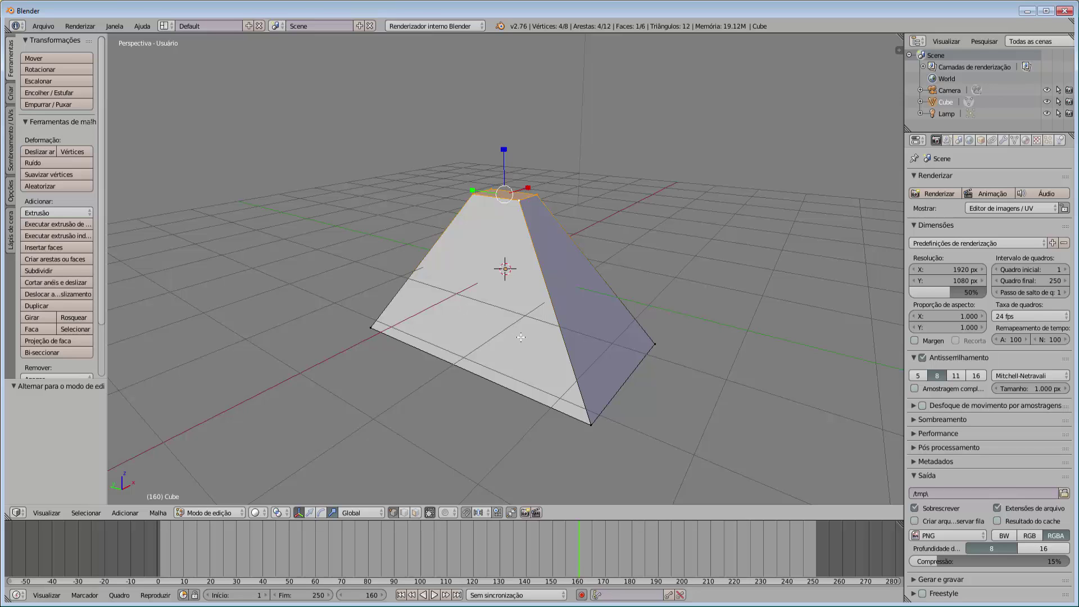
middle_click_drag(521, 338, 512, 326)
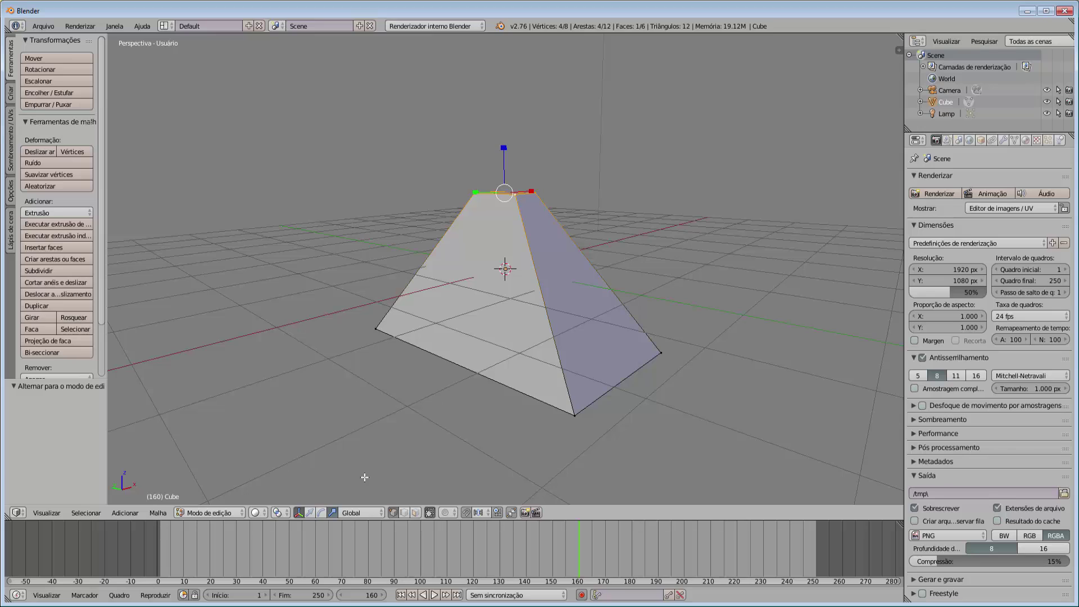
left_click(407, 513)
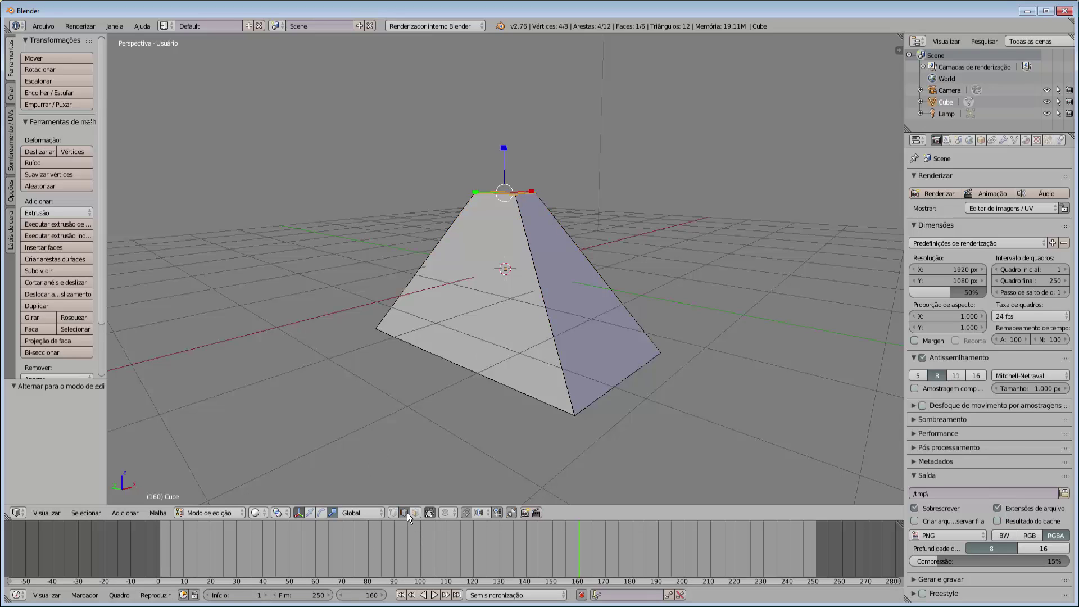
- Select one sloping side edge of the pyramid shape and move it freely by about -0.94 X, -0.08 Y and 1.33 Z
right_click(537, 274)
middle_click_drag(709, 298, 604, 303)
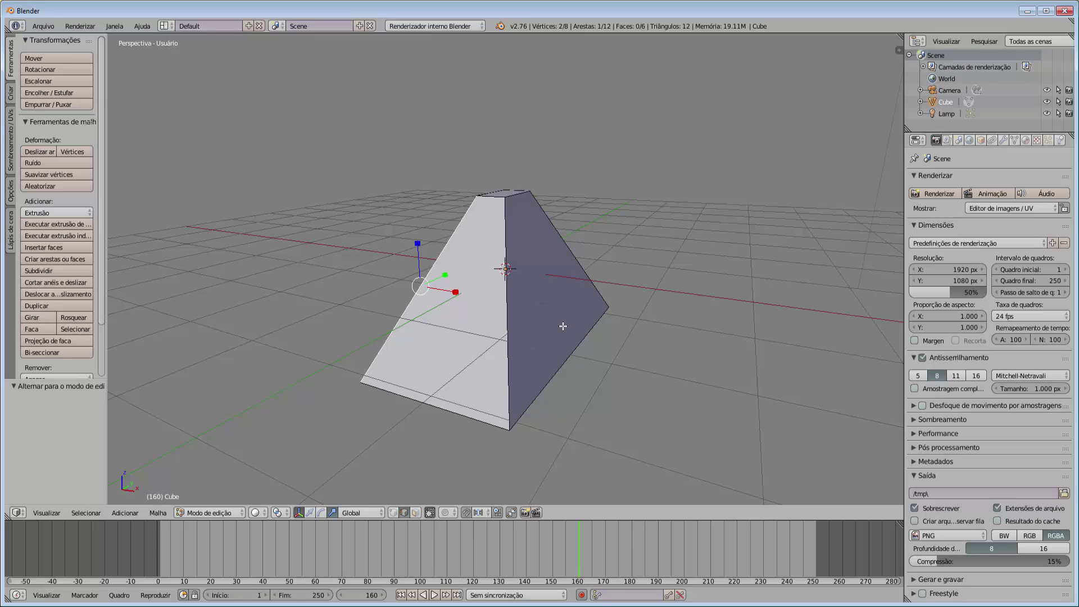
key("g")
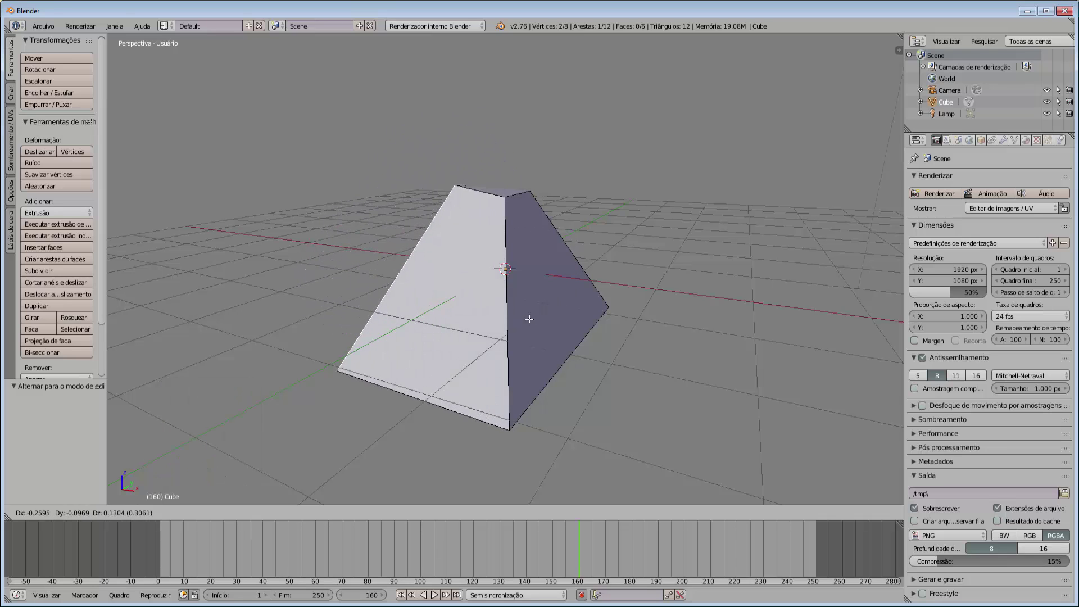
left_click(491, 210)
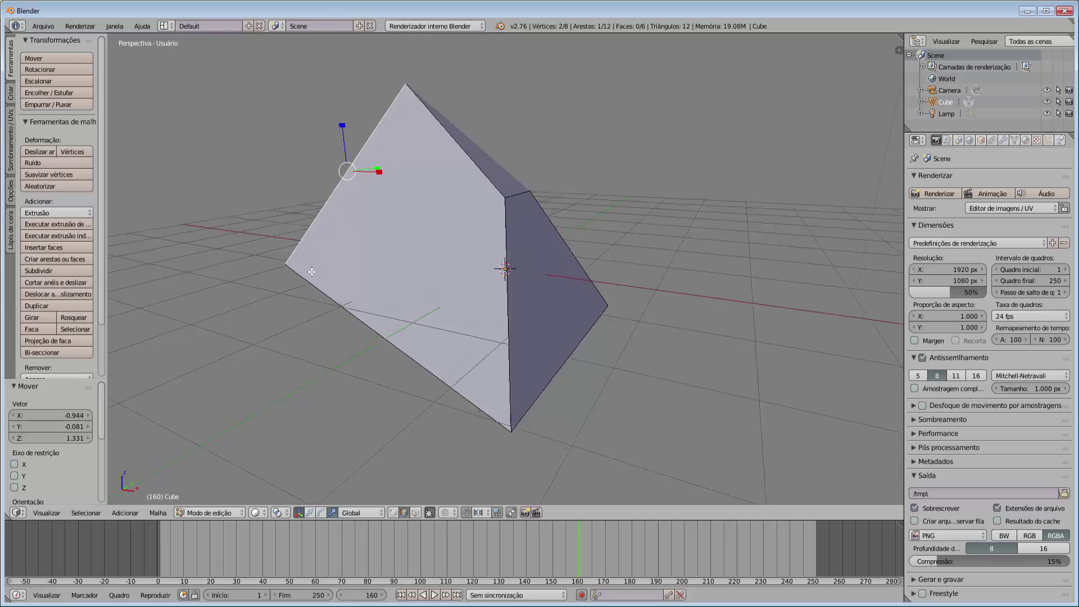
middle_click_drag(491, 211, 564, 292)
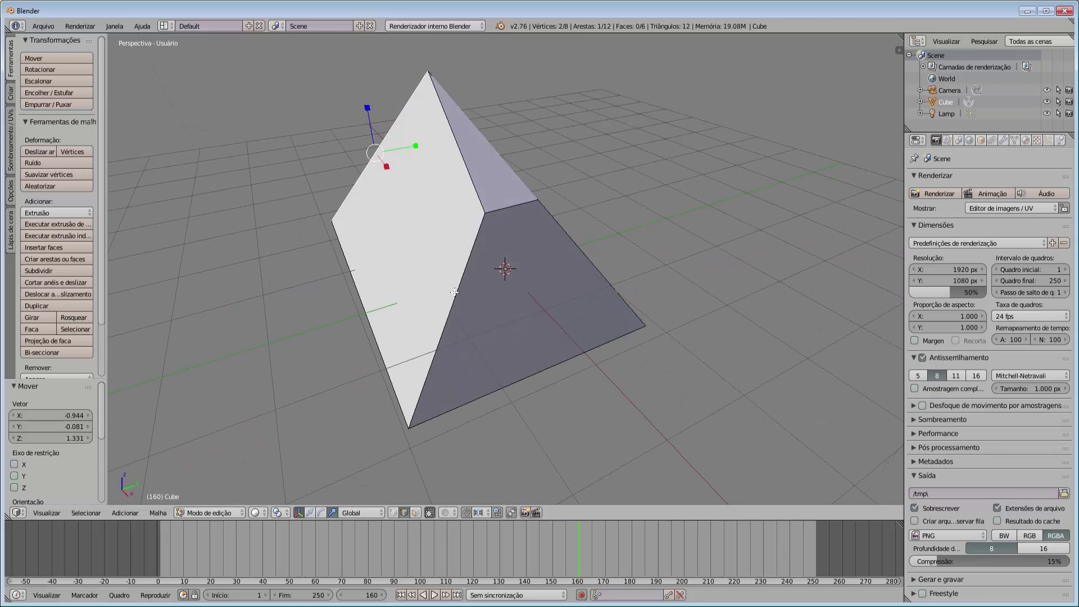
middle_click_drag(454, 292, 471, 294)
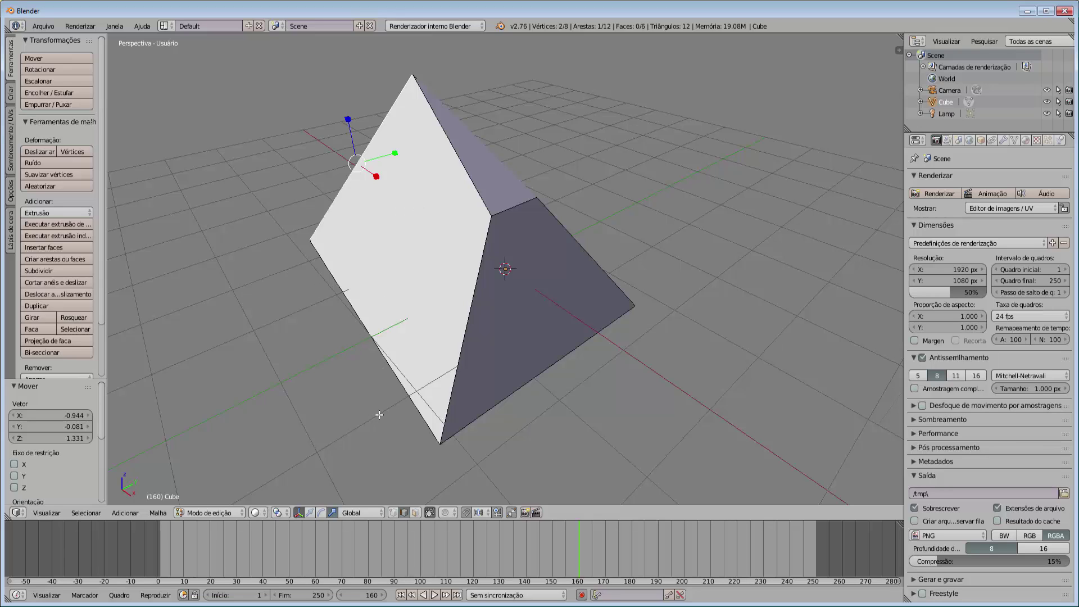
- Try lowering the sloping edge about 1.25 along Z with the translate manipulator, and undo all the edge moves
left_click(311, 513)
left_click_drag(348, 122, 370, 210)
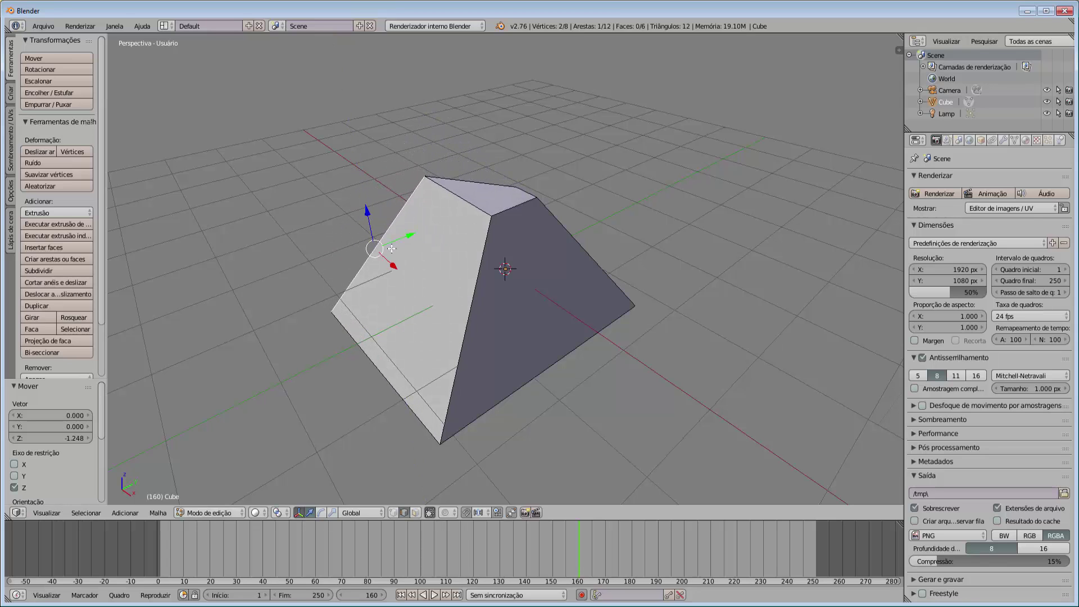
key("ctrl+z")
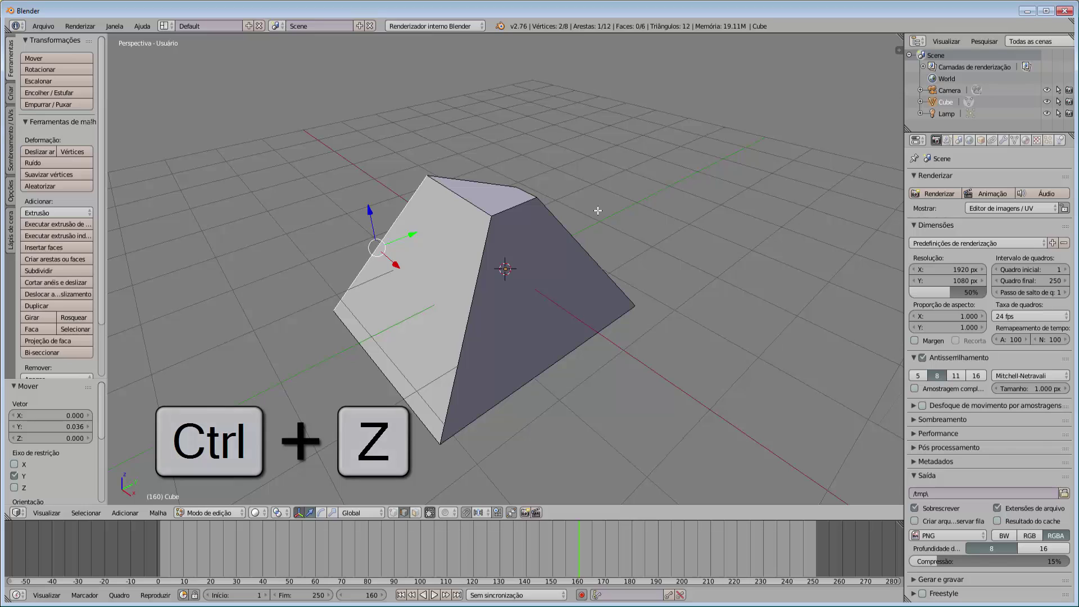
key("ctrl+z")
key("ctrl+z")
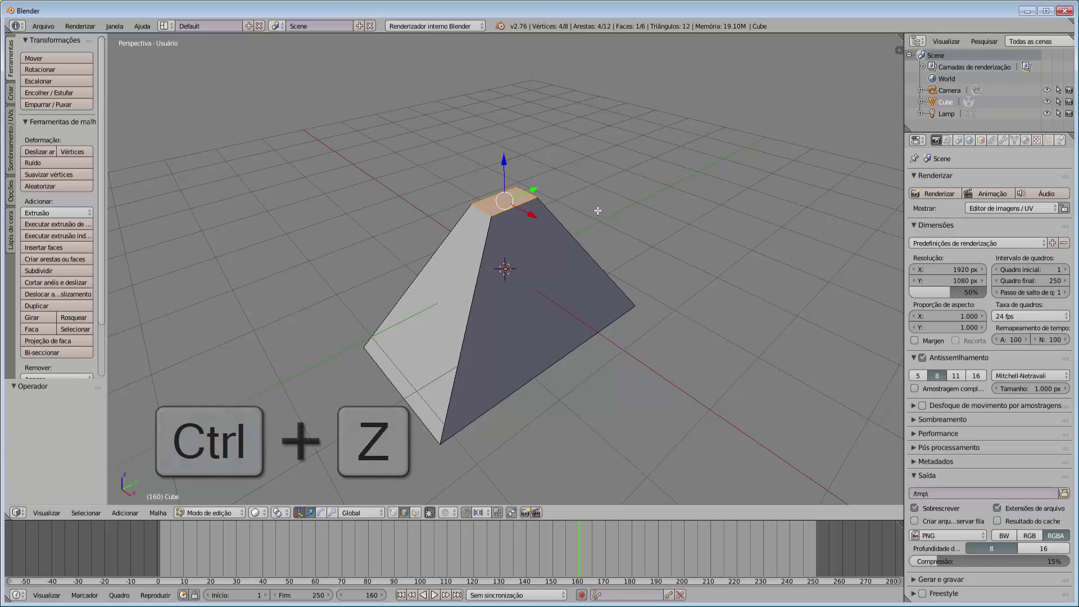
- Undo the narrowing of the top face and its selection to restore the plain box
key("ctrl+z")
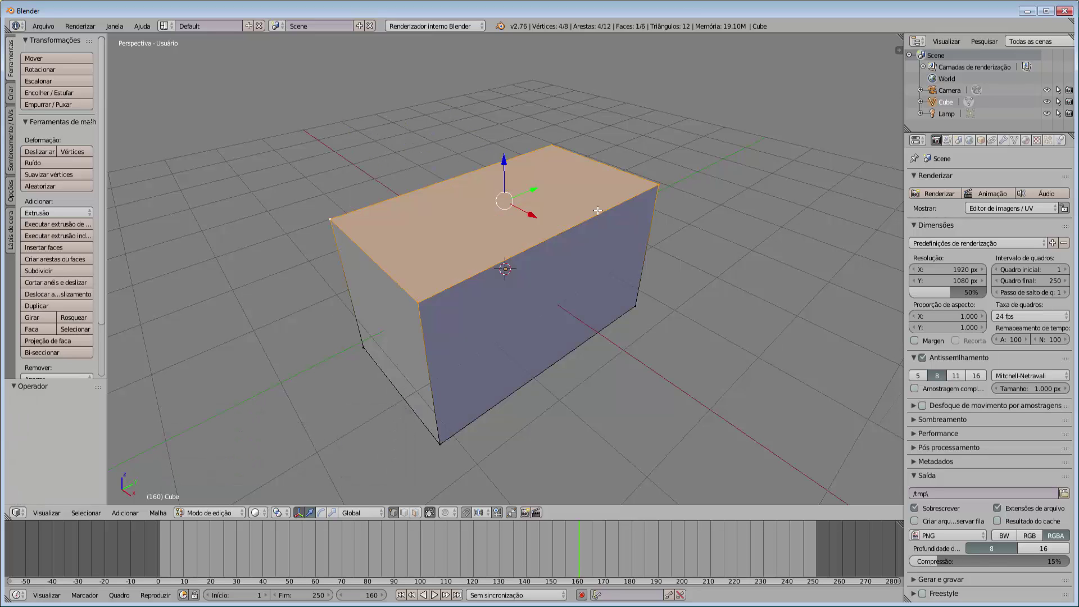
key("ctrl+z")
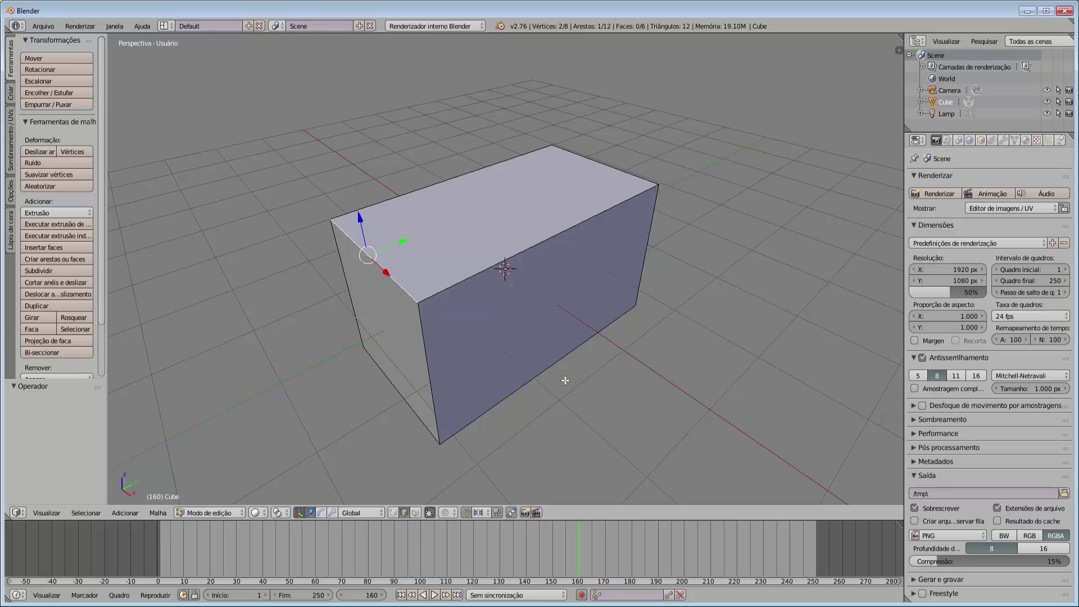
- Box-select all visible edges of the box
middle_click_drag(565, 381, 565, 340)
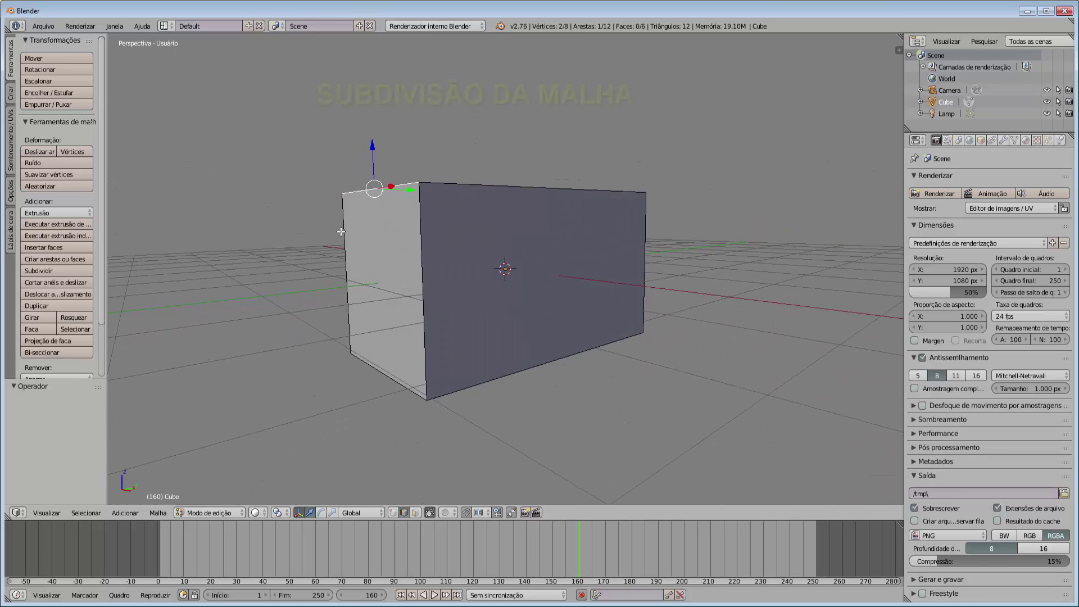
middle_click_drag(511, 286, 591, 317)
middle_click_drag(431, 328, 588, 328)
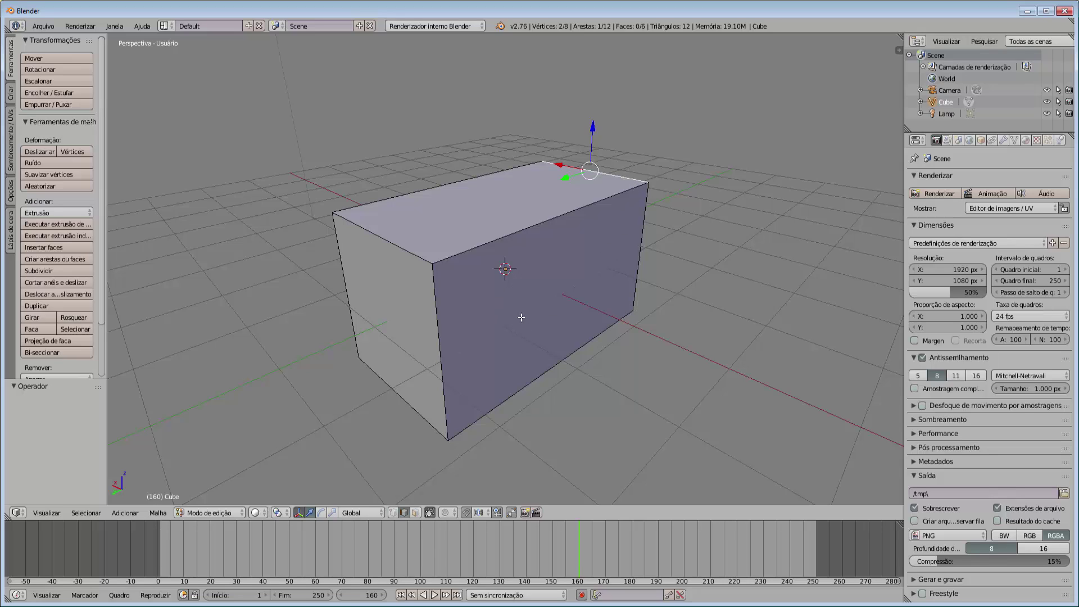
middle_click_drag(621, 343, 507, 332)
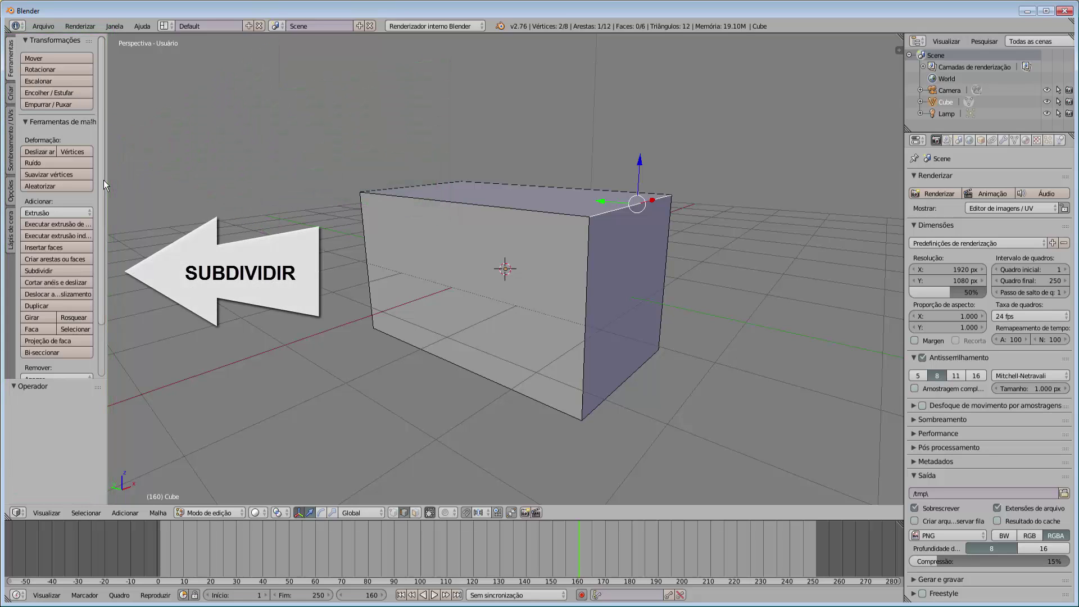
left_click_drag(103, 180, 100, 221)
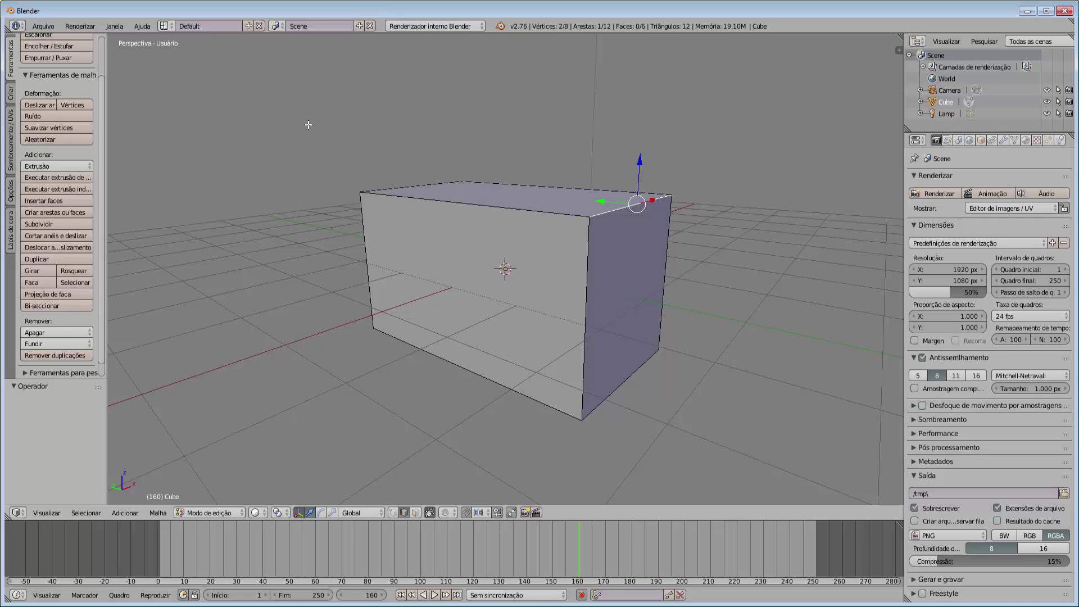
key("b")
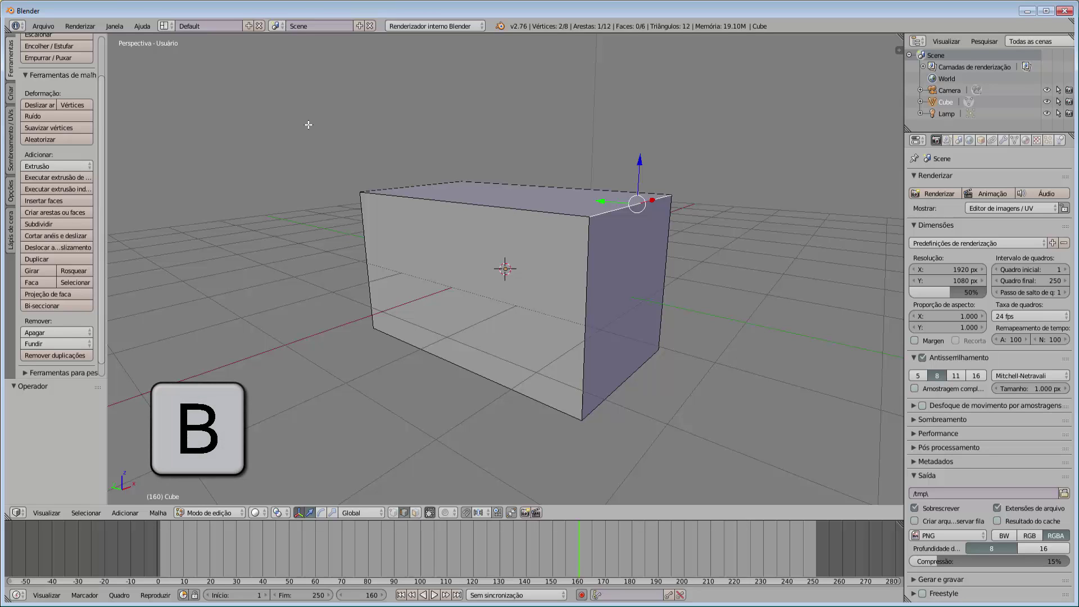
left_click_drag(308, 124, 706, 430)
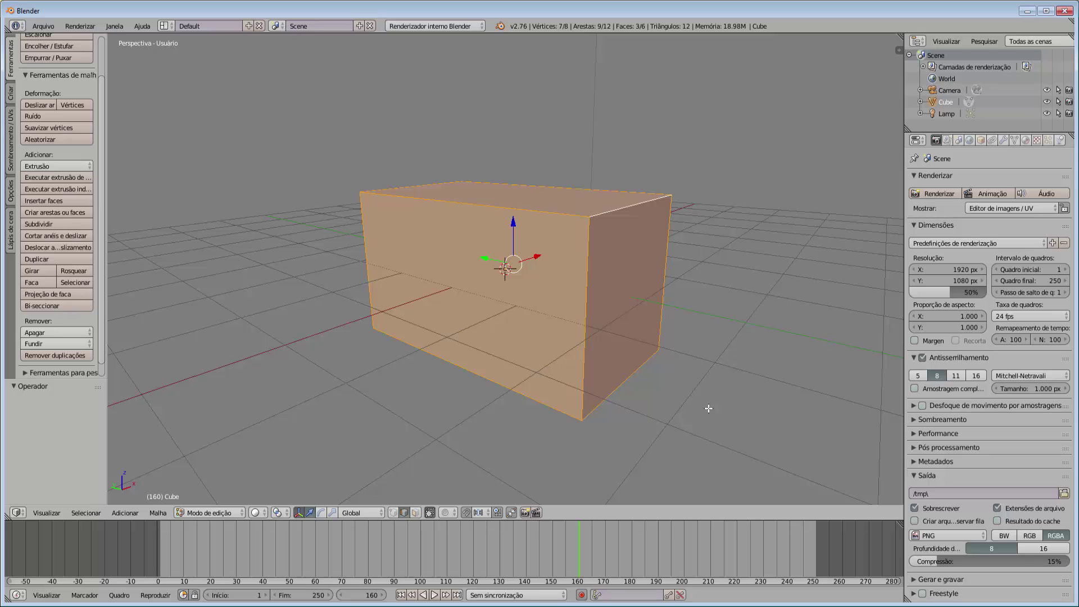
- Subdivide the selected box mesh and set the number of cuts to 7
scroll(709, 402, "down", 6)
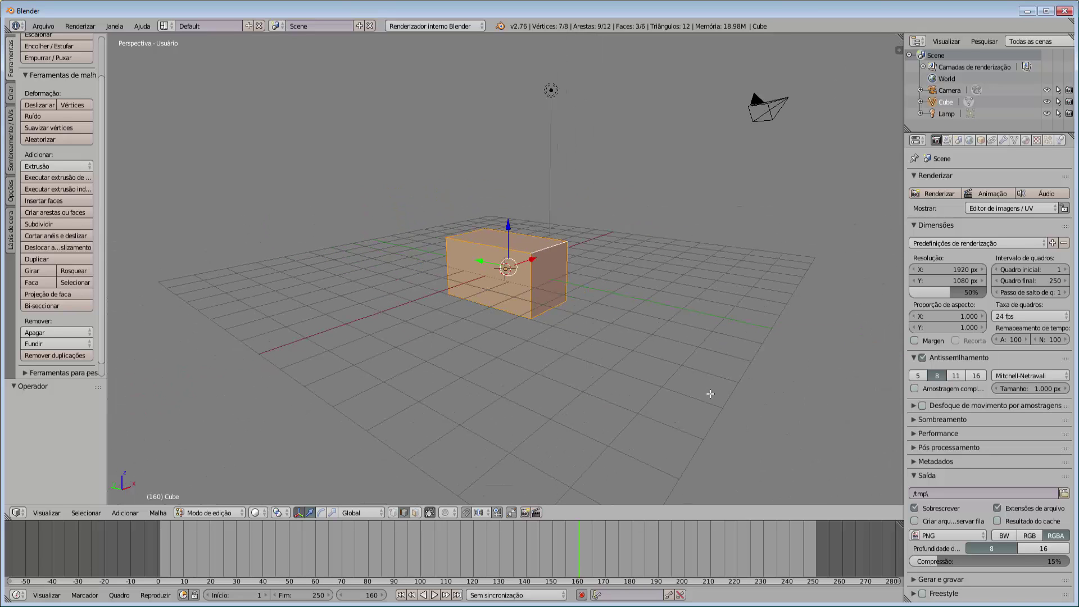
middle_click_drag(688, 325, 663, 321)
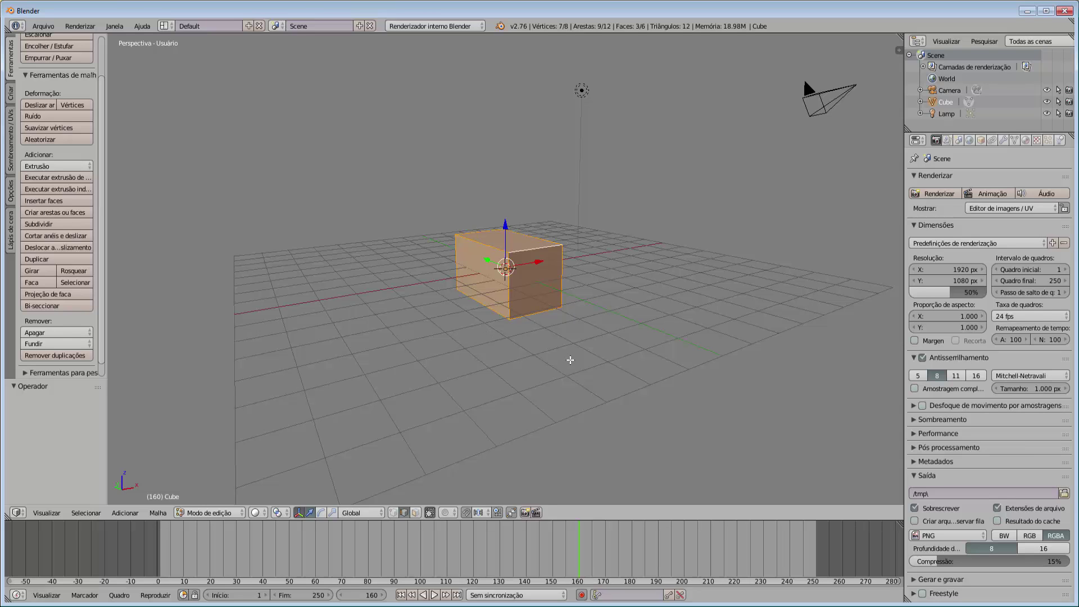
scroll(511, 350, "up", 4)
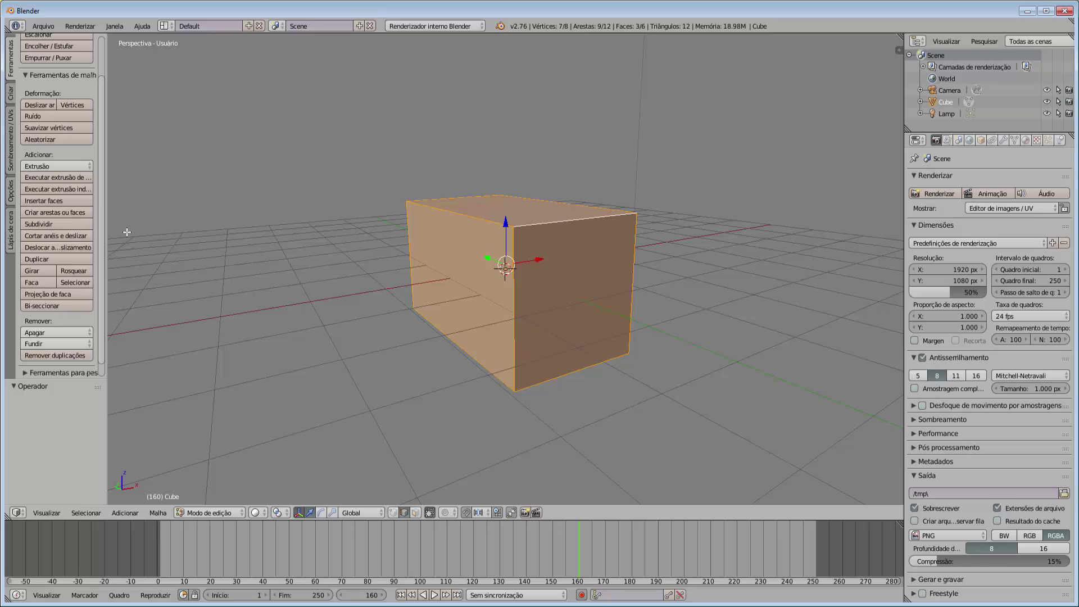
left_click(46, 224)
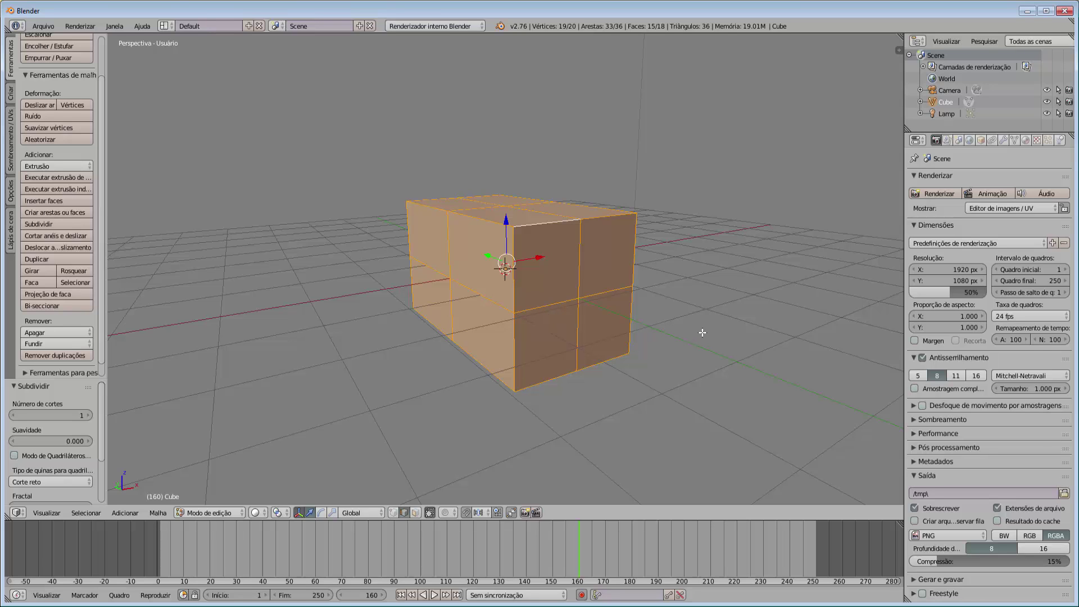
middle_click_drag(703, 333, 683, 340)
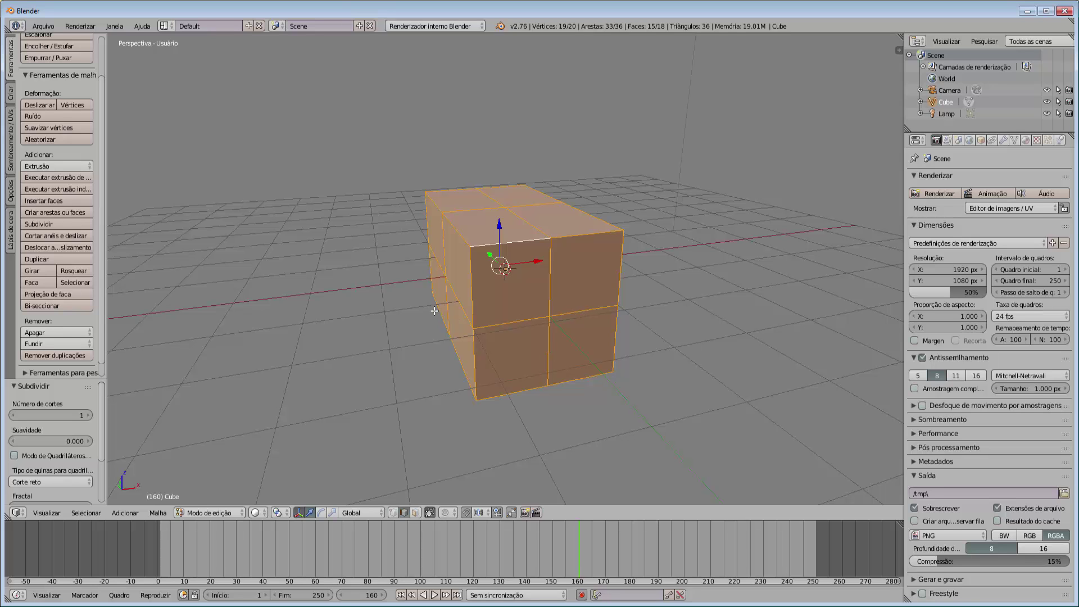
middle_click_drag(433, 311, 479, 318)
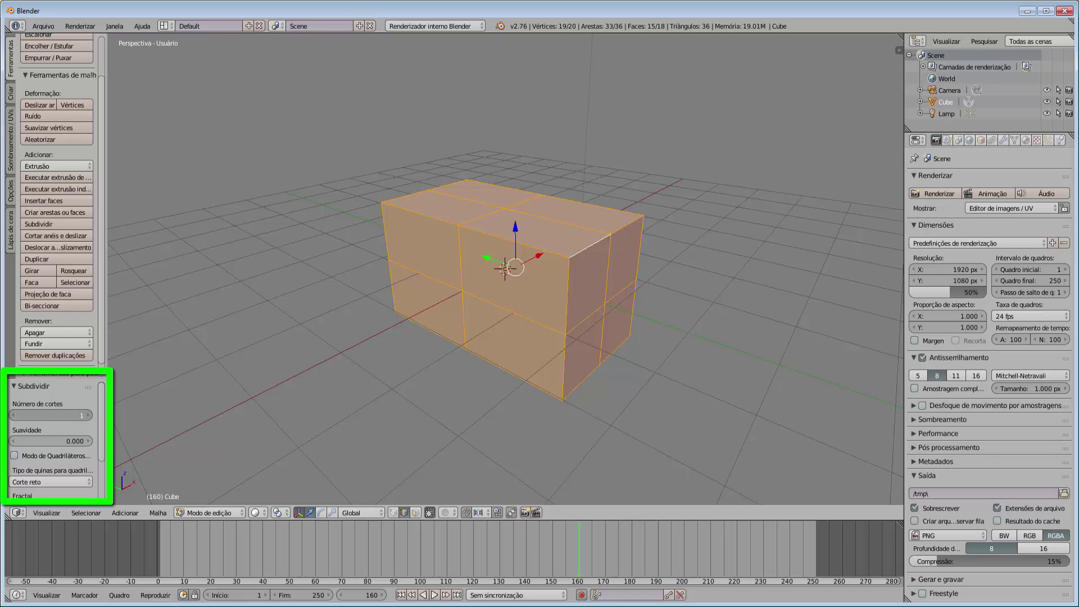
left_click_drag(51, 415, 90, 415)
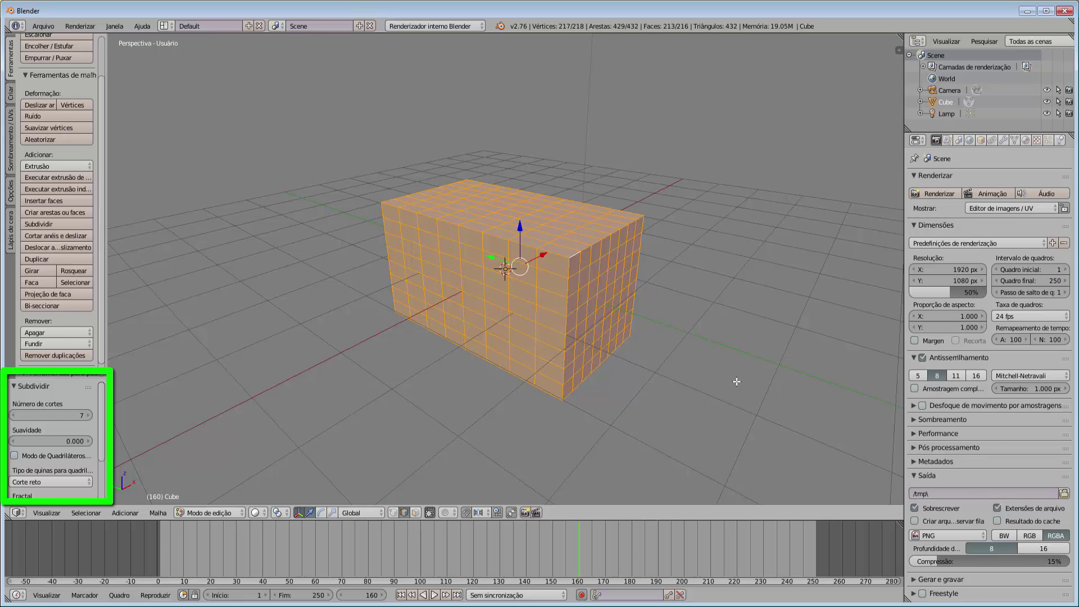
- Switch the mesh selection mode to faces and deselect everything on the subdivided box
mouse_move(737, 381)
middle_mouse_down()
mouse_move(708, 365)
mouse_move(747, 366)
middle_mouse_up()
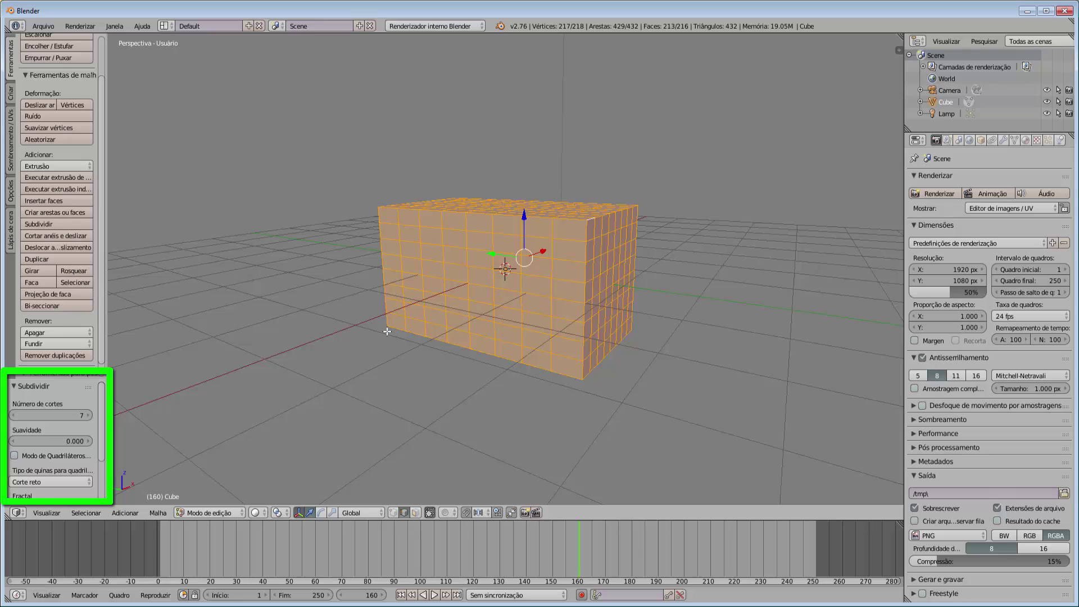
middle_click_drag(298, 327, 302, 334)
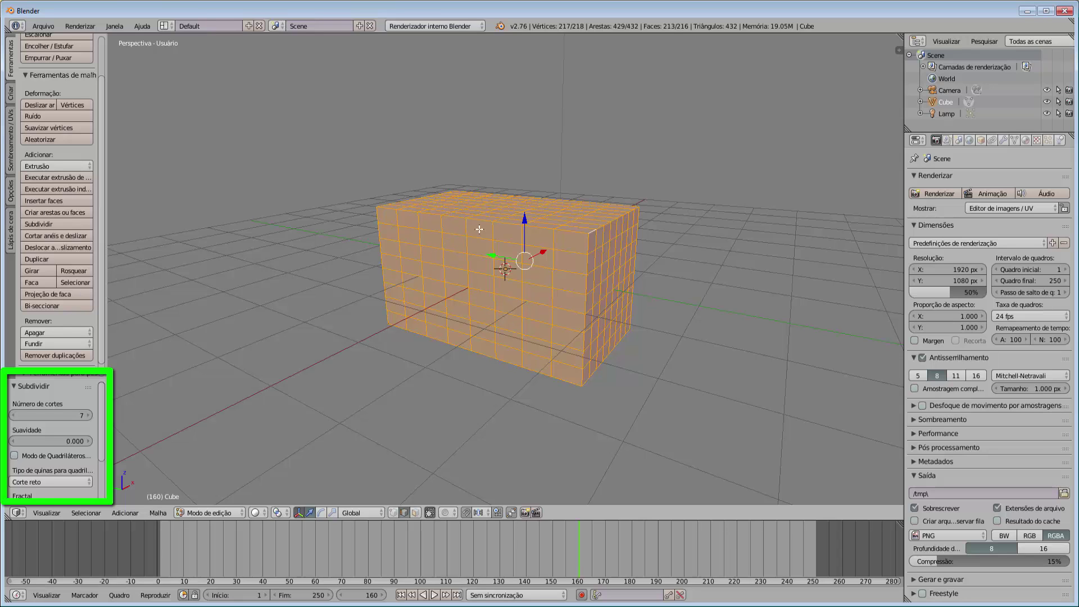
middle_click_drag(636, 297, 615, 305)
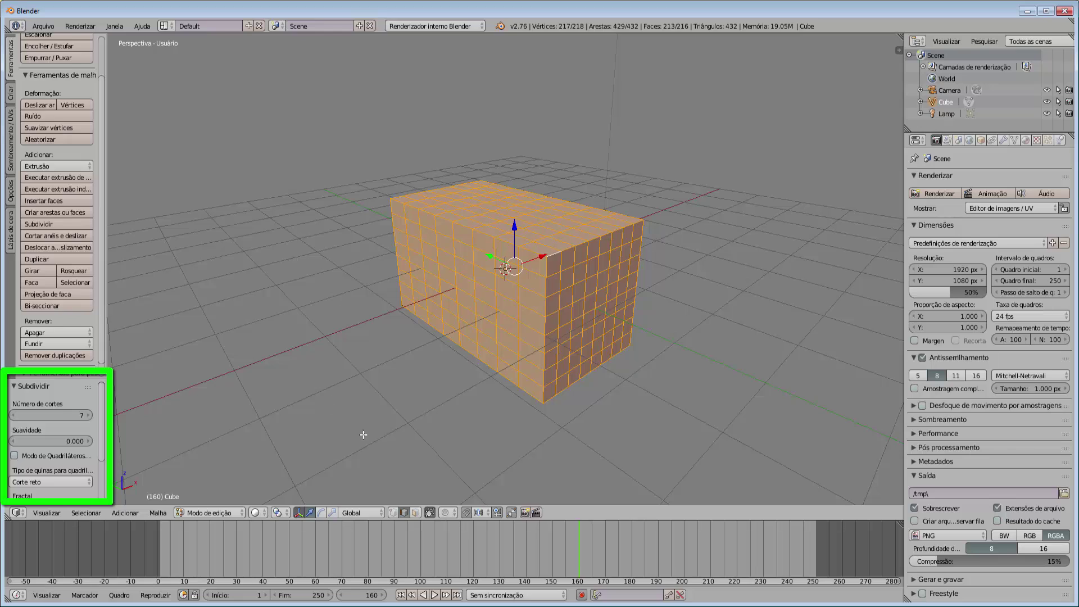
left_click(414, 512)
key("a")
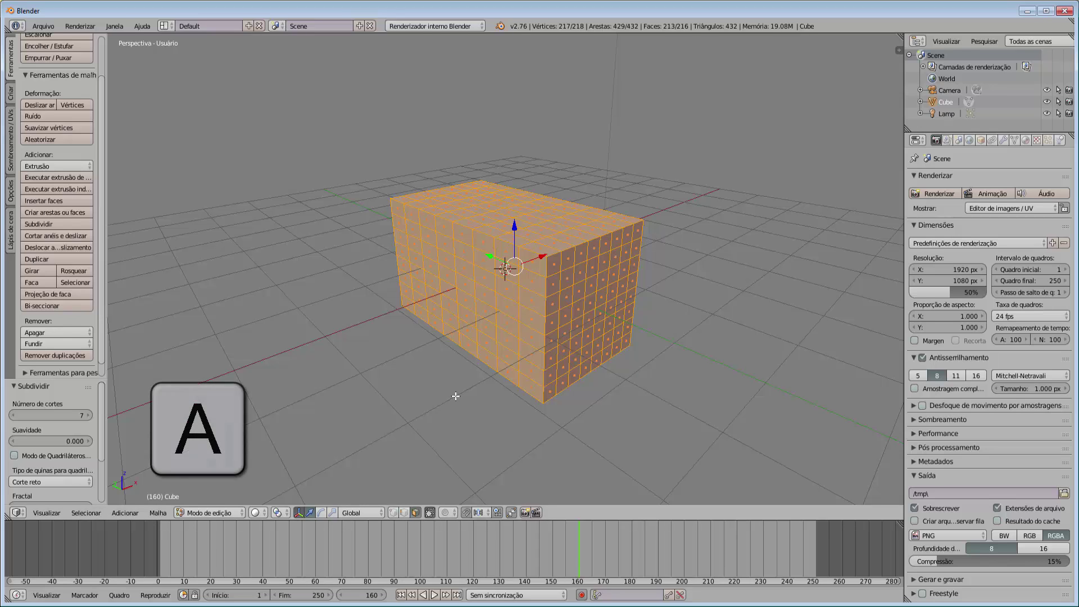
key("a")
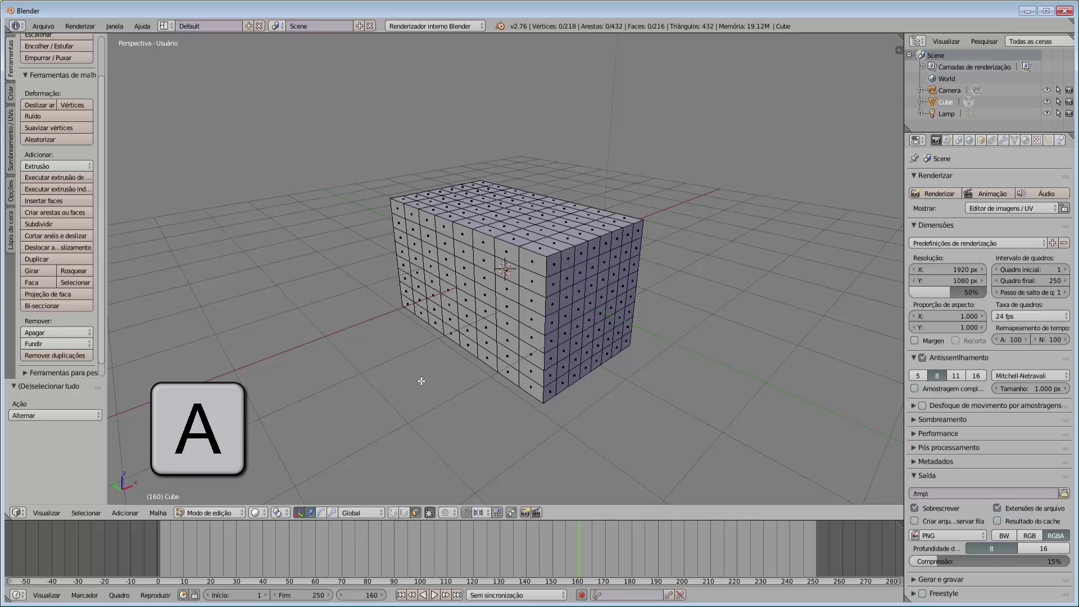
- Select six spaced faces in two rows of three on the box's long side and move them about -0.169 along X
right_click(428, 238)
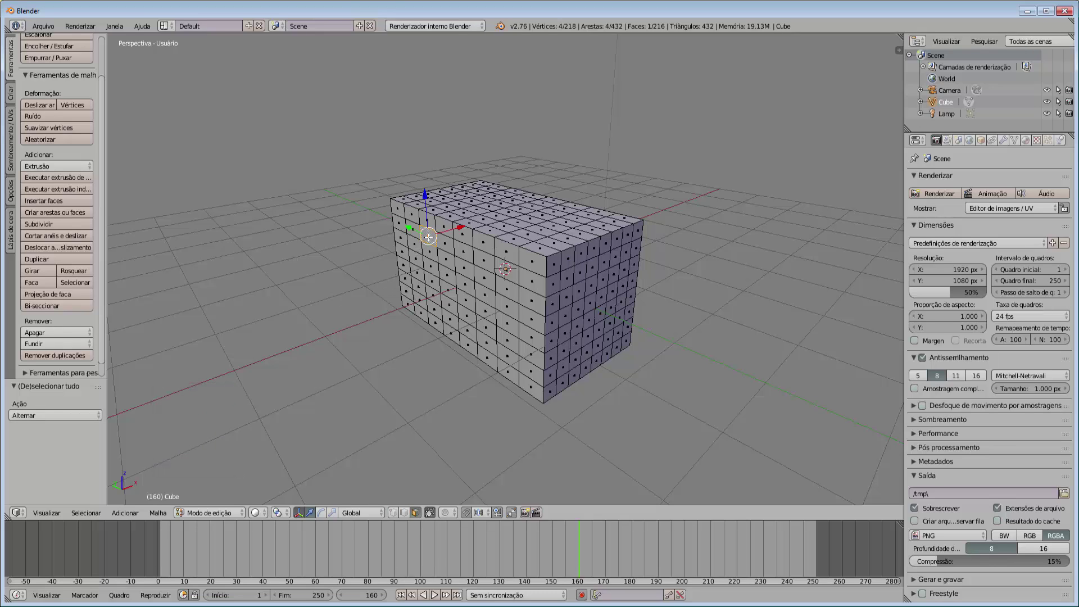
right_click(462, 253, "shift")
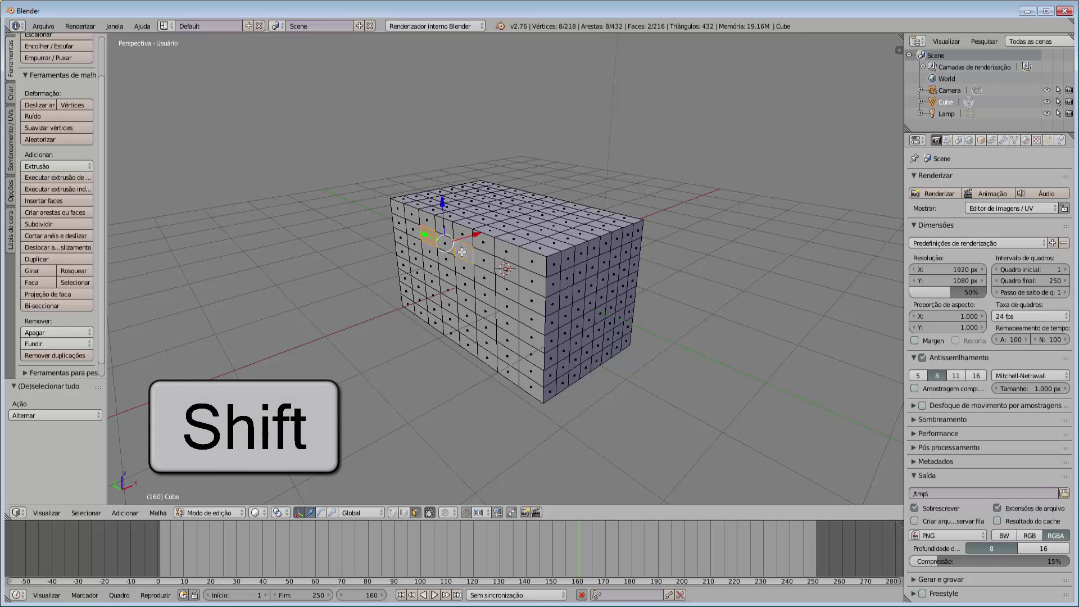
right_click(506, 269, "shift")
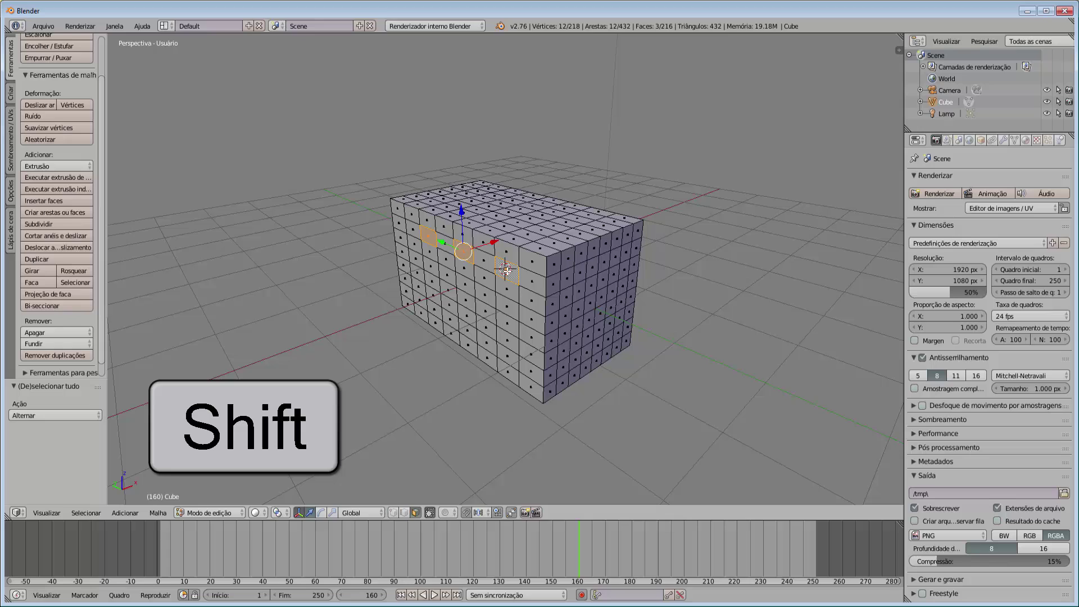
right_click(429, 283, "shift")
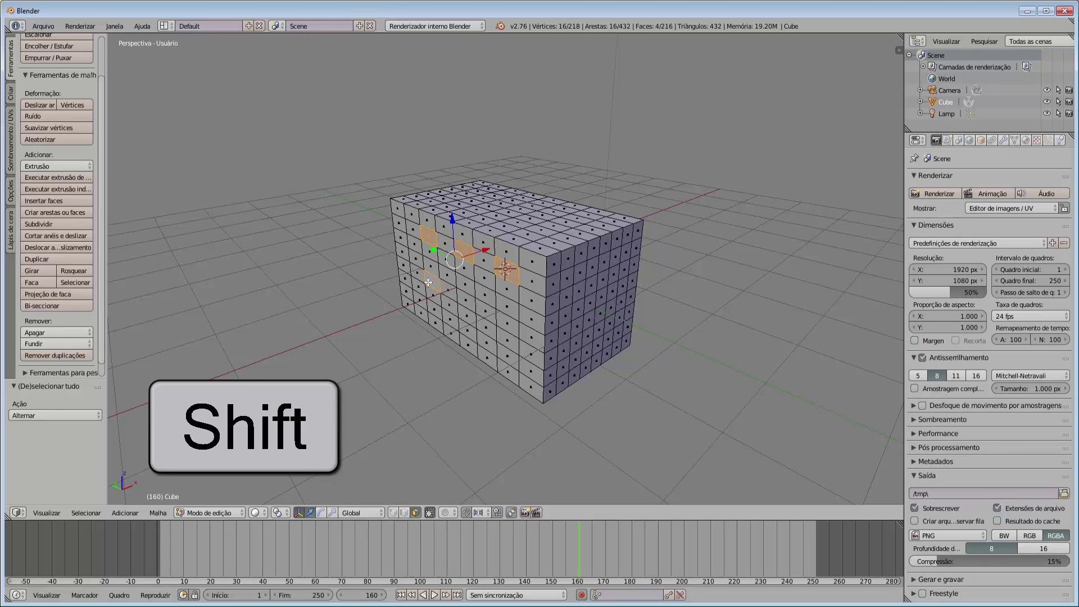
right_click(464, 302, "shift")
right_click(506, 322, "shift")
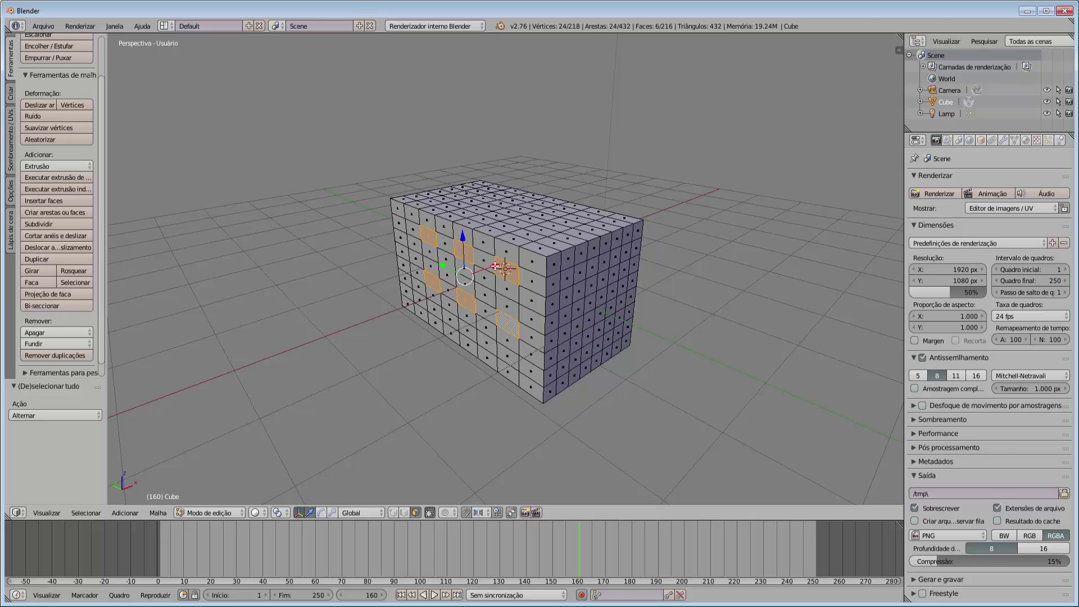
left_click_drag(496, 266, 487, 271)
- Switch the box to Object Mode and examine the deformed side from several angles
mouse_move(355, 314)
middle_mouse_down()
mouse_move(451, 303)
mouse_move(348, 295)
middle_mouse_up()
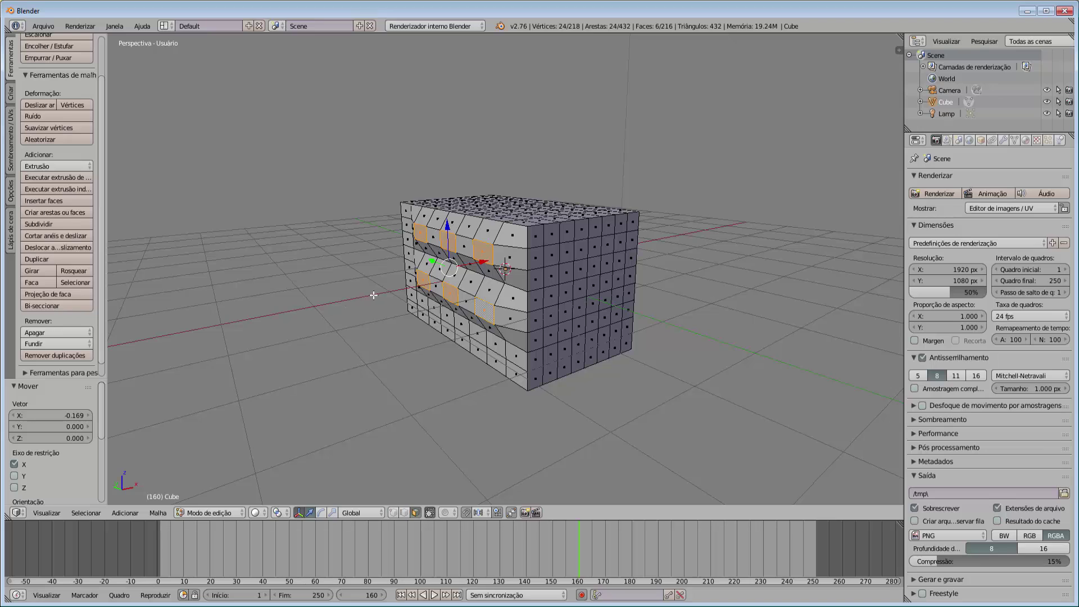
left_click(235, 511)
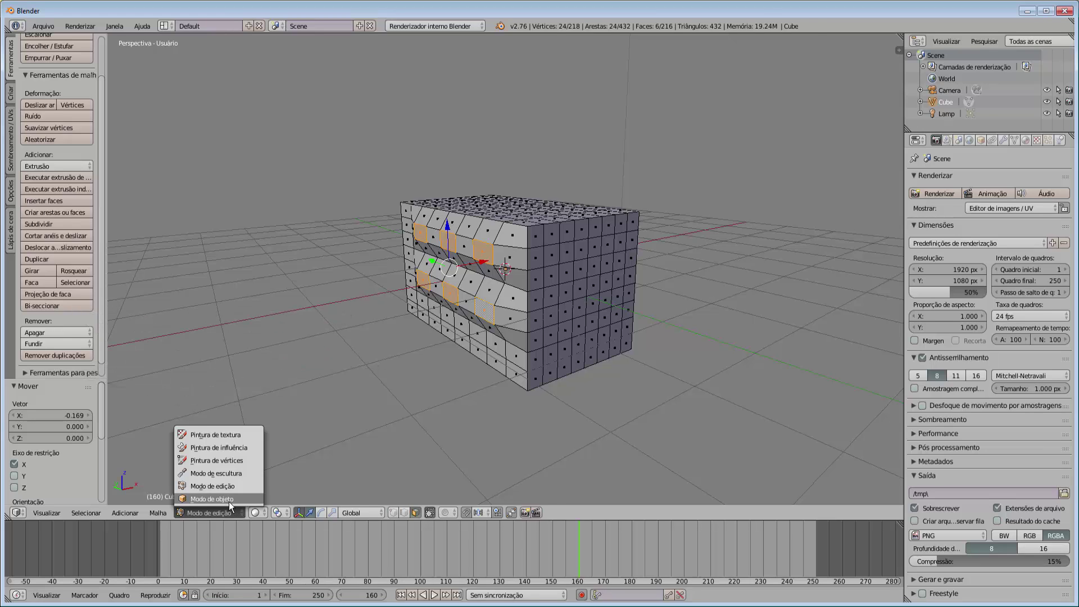
left_click(228, 500)
middle_click_drag(390, 370, 490, 373)
middle_click_drag(345, 333, 236, 326)
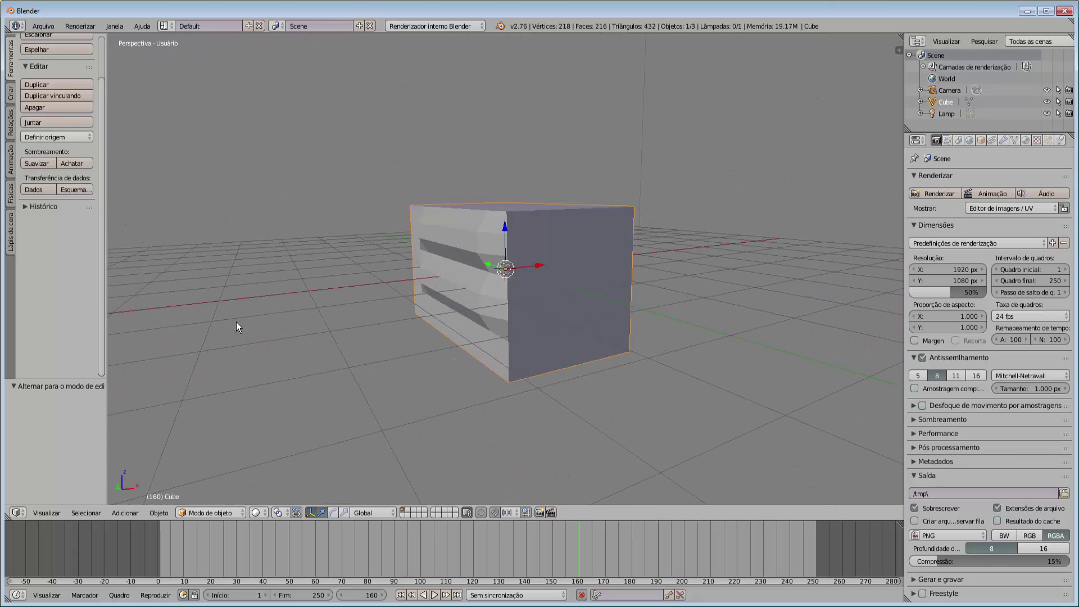
- Return the box to Edit Mode and switch to vertex selection with nothing selected
left_click(205, 511)
left_click(214, 490)
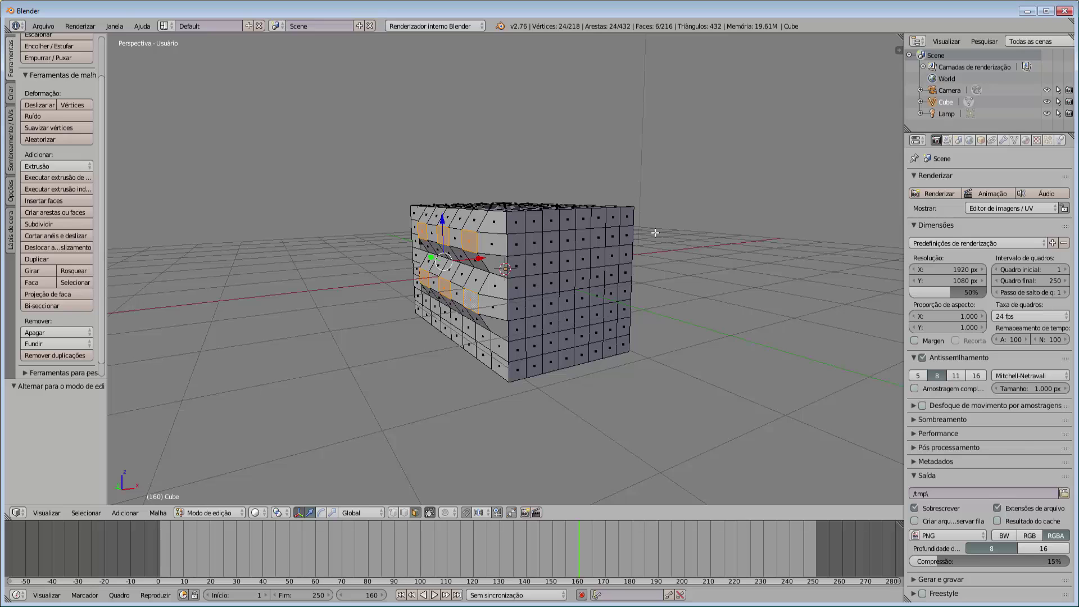
middle_click_drag(656, 238, 662, 246)
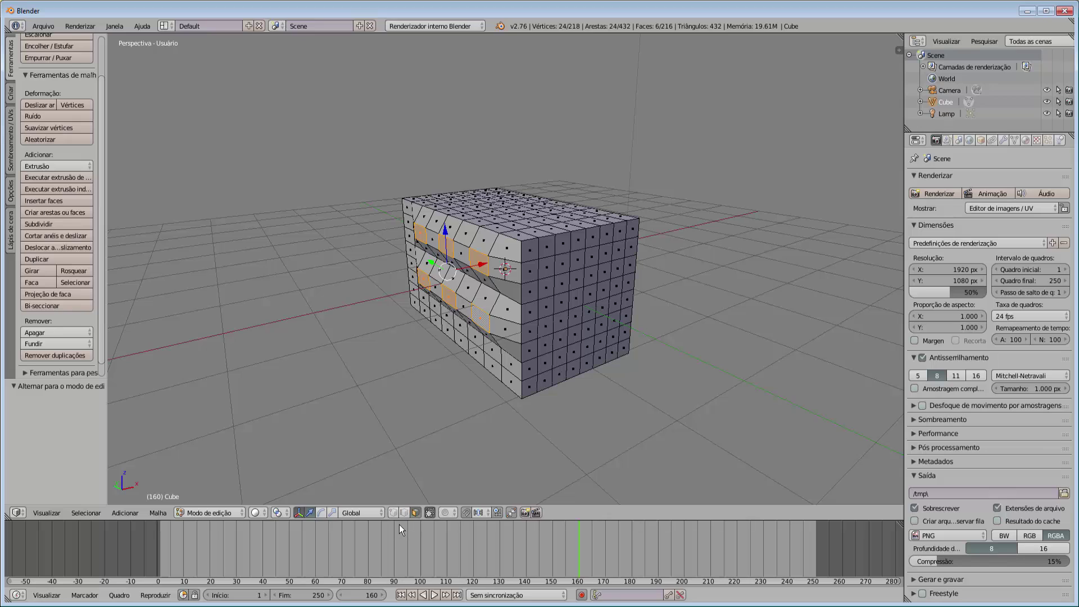
left_click(392, 512)
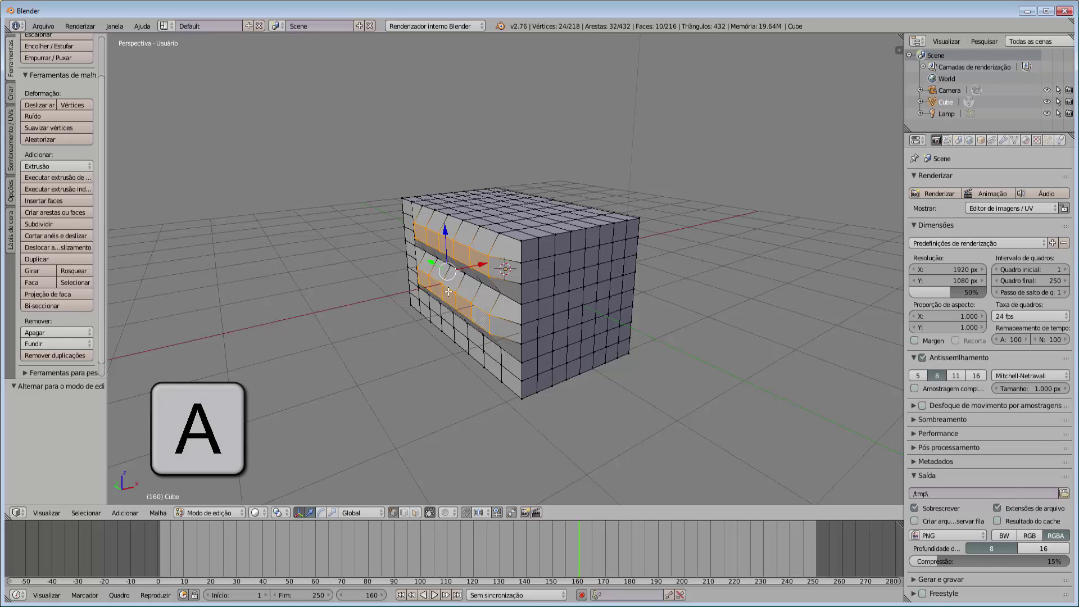
key("a")
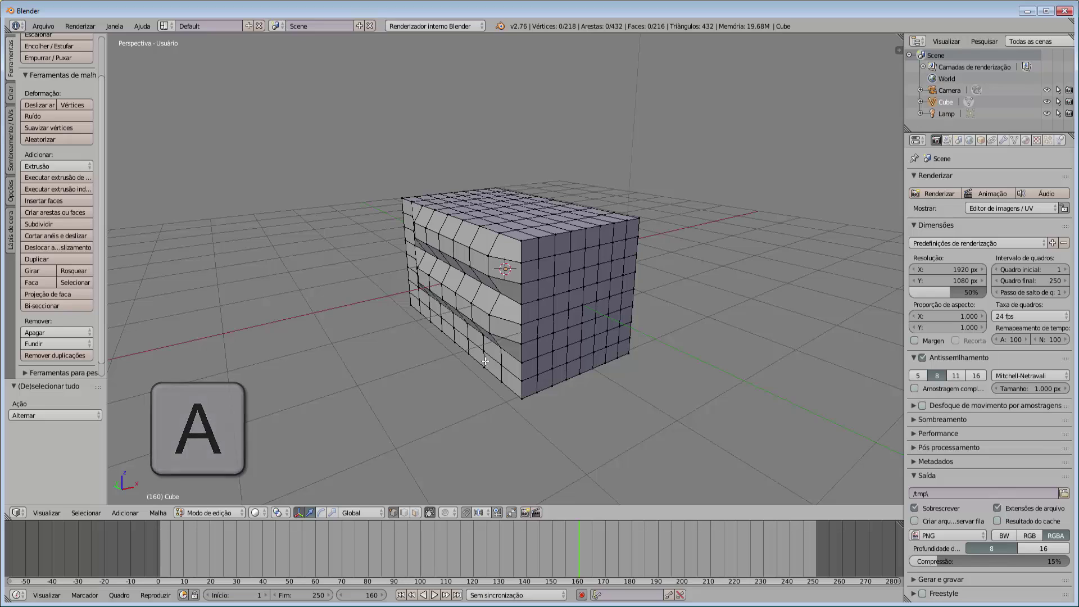
- Select a top corner vertex opposite the deformed side and move it freely by about 1.22 X, -0.40 Y and 1.05 Z
right_click(640, 217)
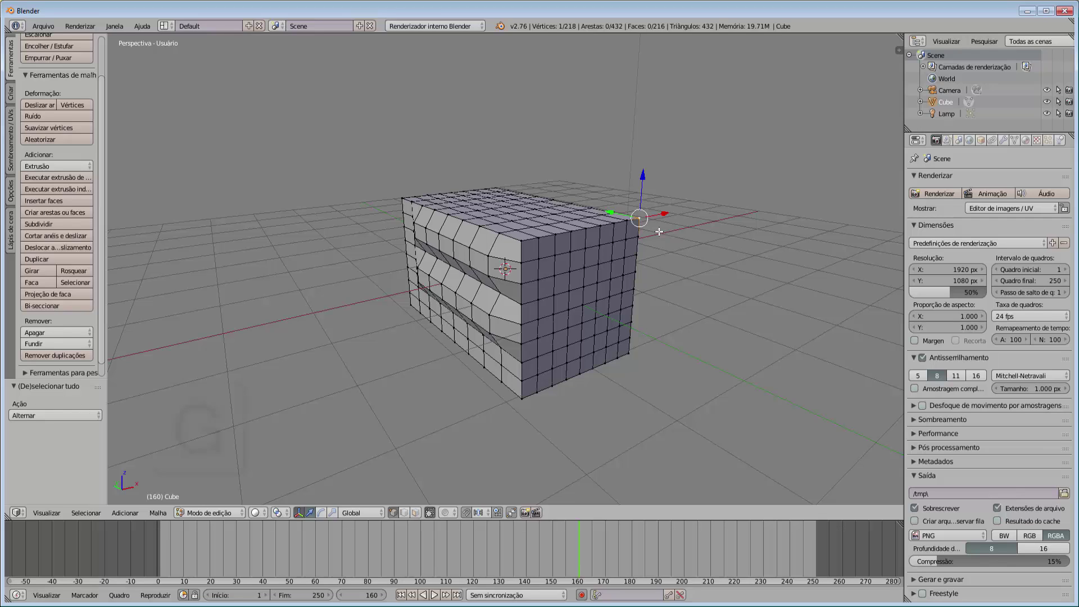
key("g")
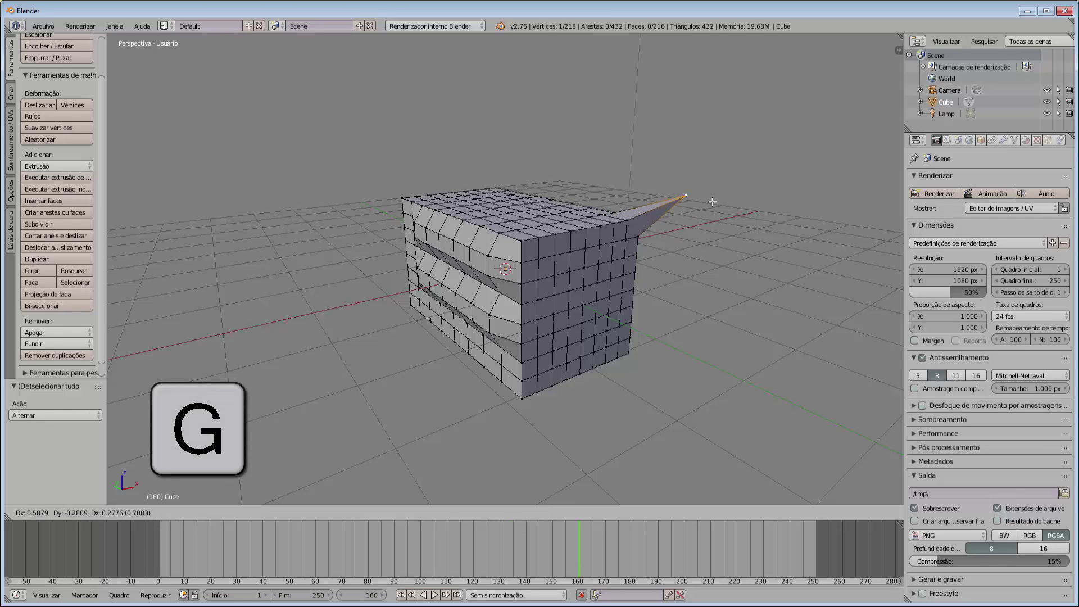
left_click(748, 147)
middle_click_drag(776, 192, 577, 214)
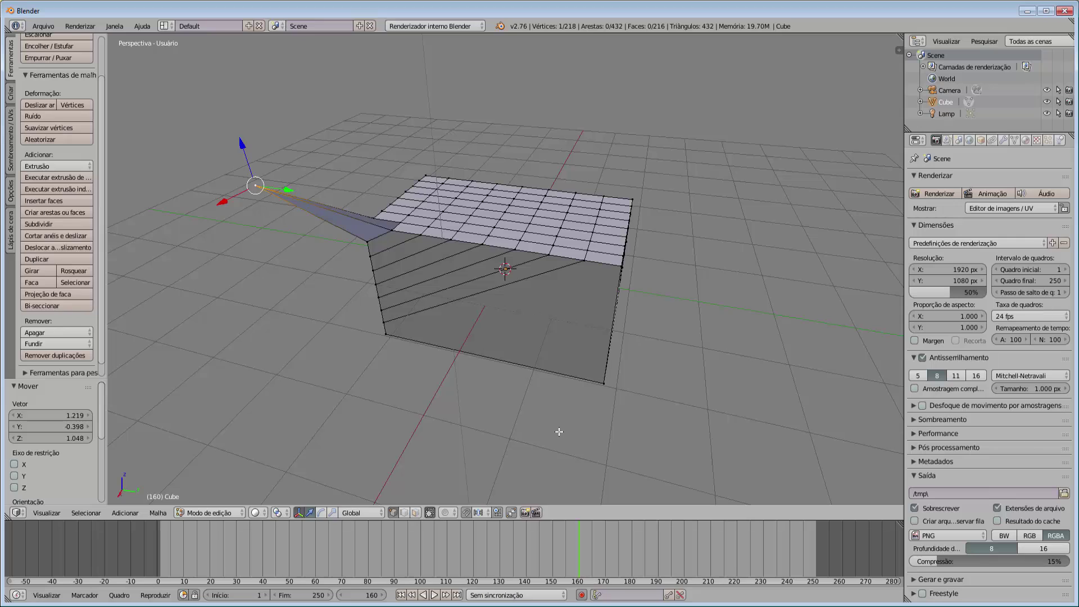
- Switch to edge selection, select an edge within the box's top face and raise it about 0.371 along Z
left_click(405, 513)
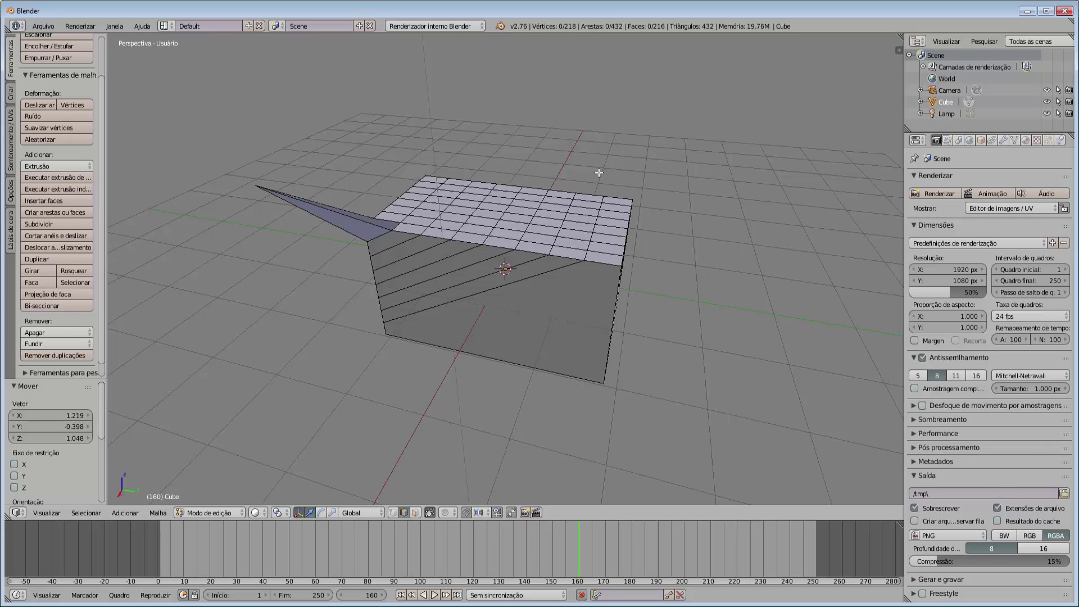
scroll(588, 220, "up", 3)
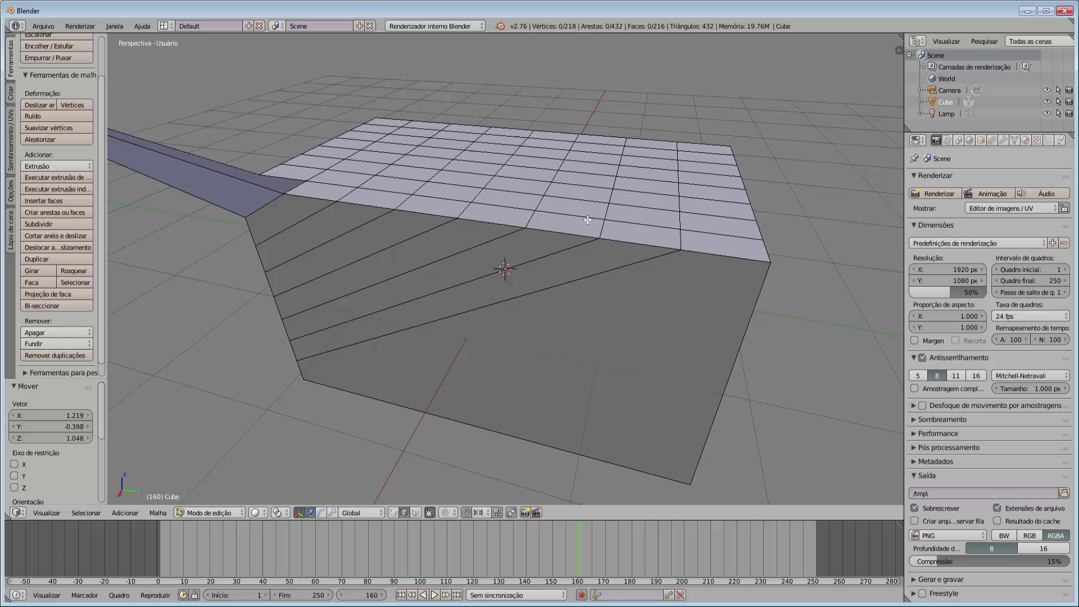
right_click(581, 184)
left_click_drag(585, 144, 579, 97)
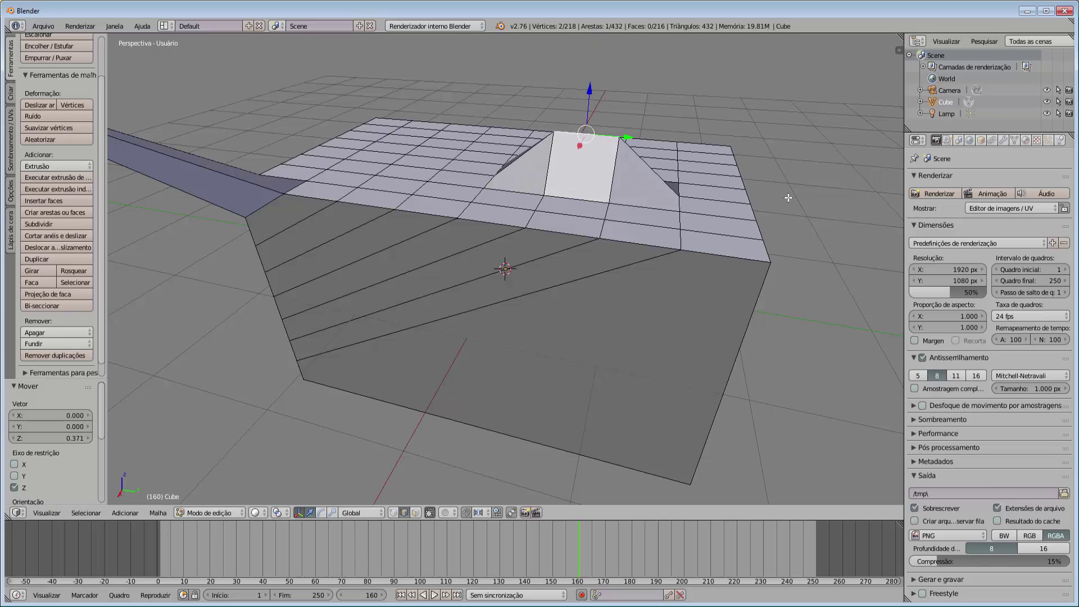
- Examine the reshaped box from the other side, switching it to Object Mode
middle_click_drag(787, 195, 572, 190)
scroll(572, 190, "down", 2)
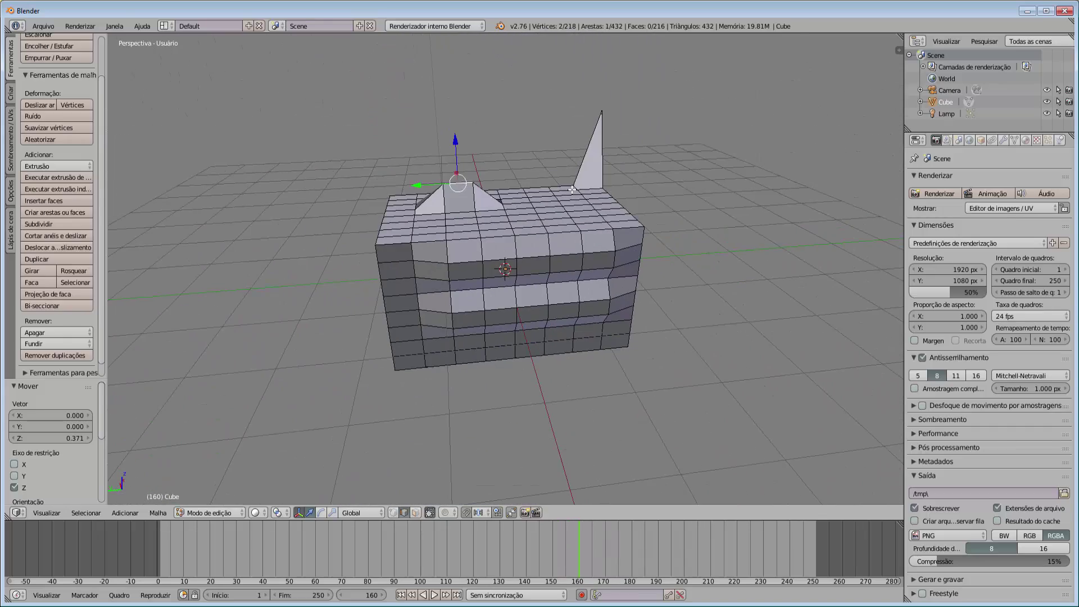
middle_click_drag(691, 229, 638, 228)
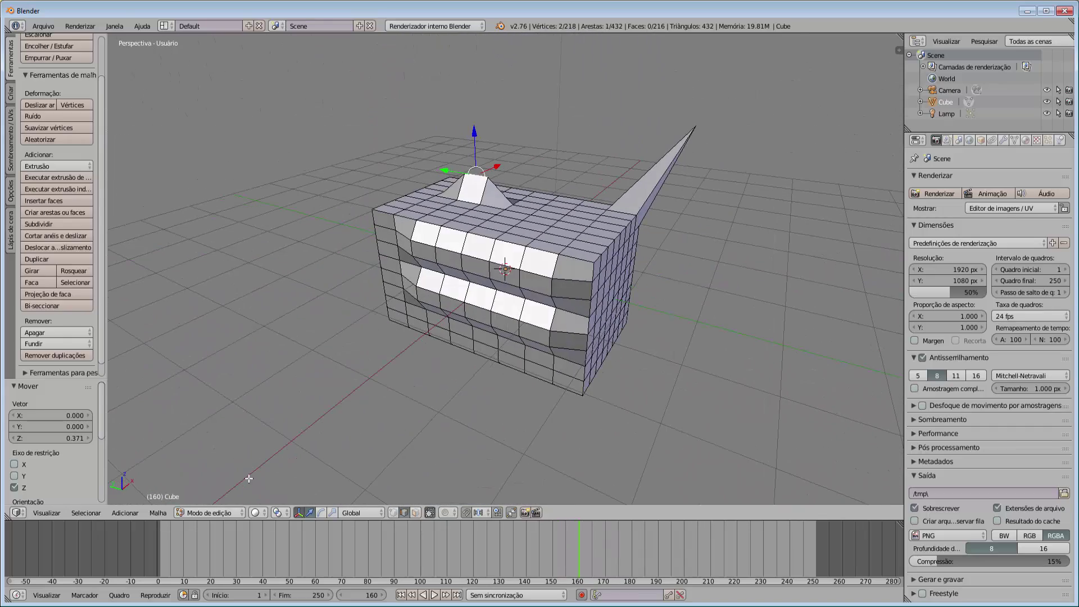
left_click(229, 511)
left_click(228, 502)
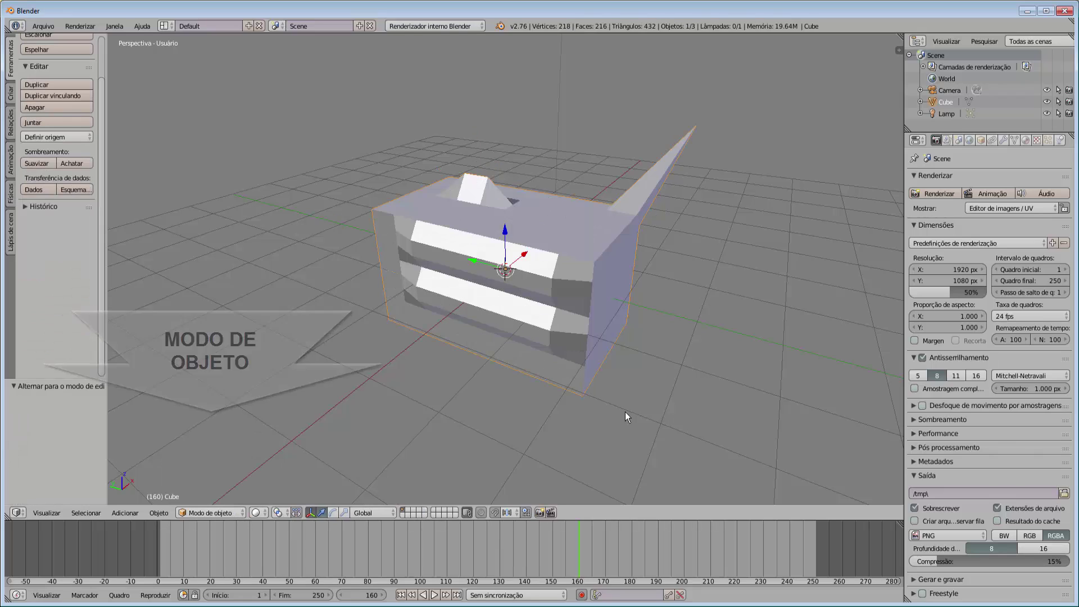
middle_click_drag(688, 345, 592, 374)
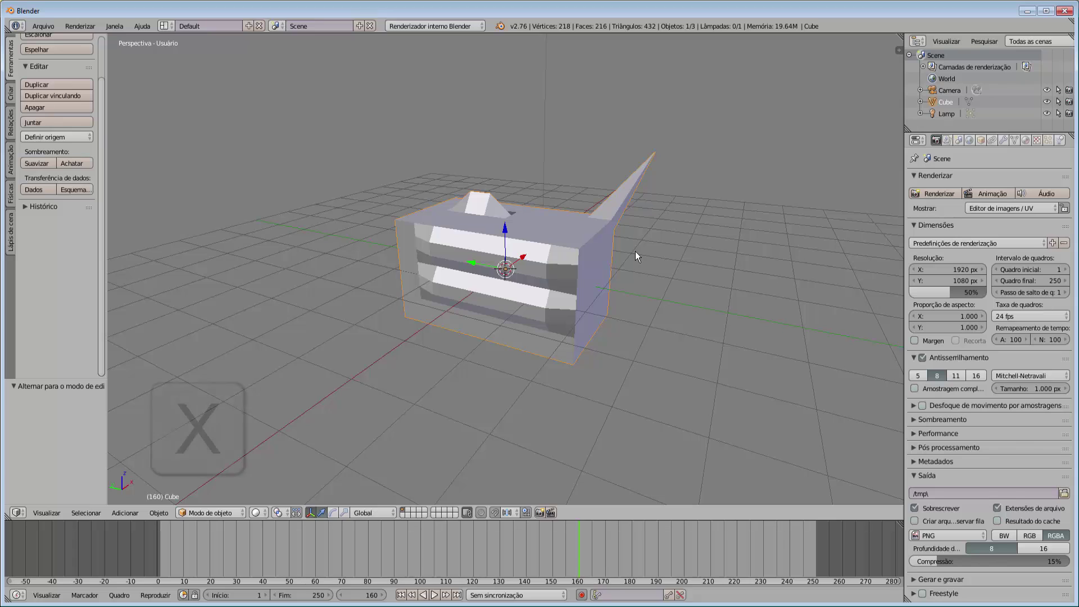
- Delete the box and add a UV sphere mesh in its place
key("x")
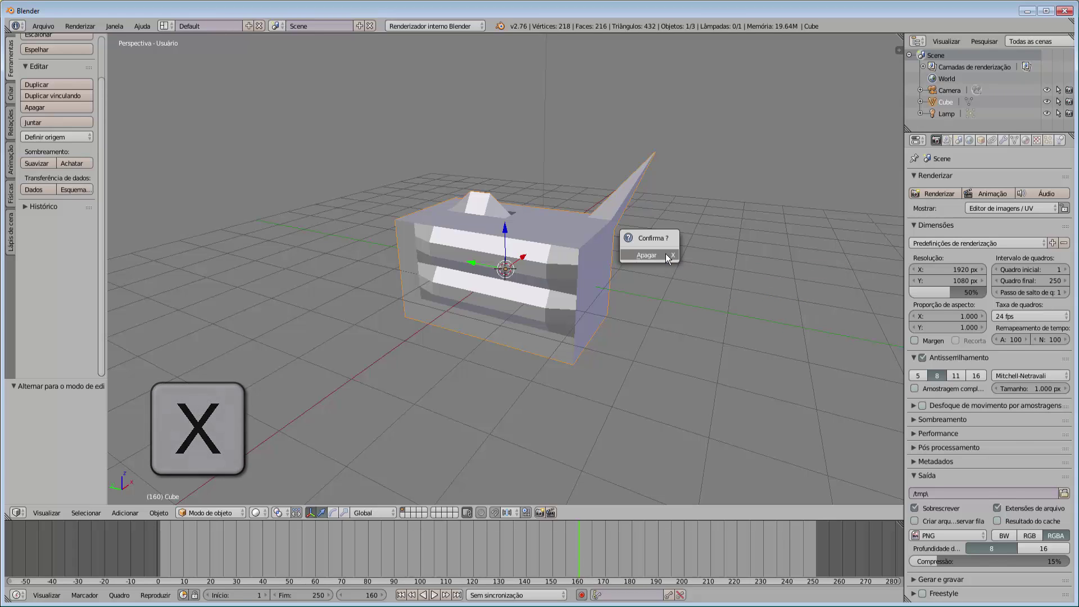
left_click(666, 256)
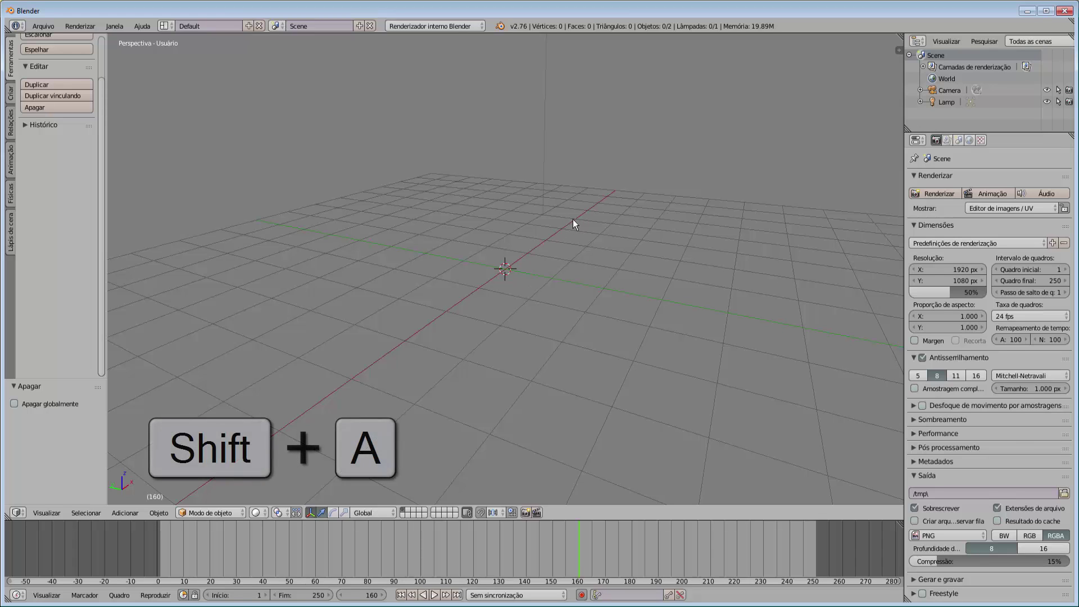
key("shift+a")
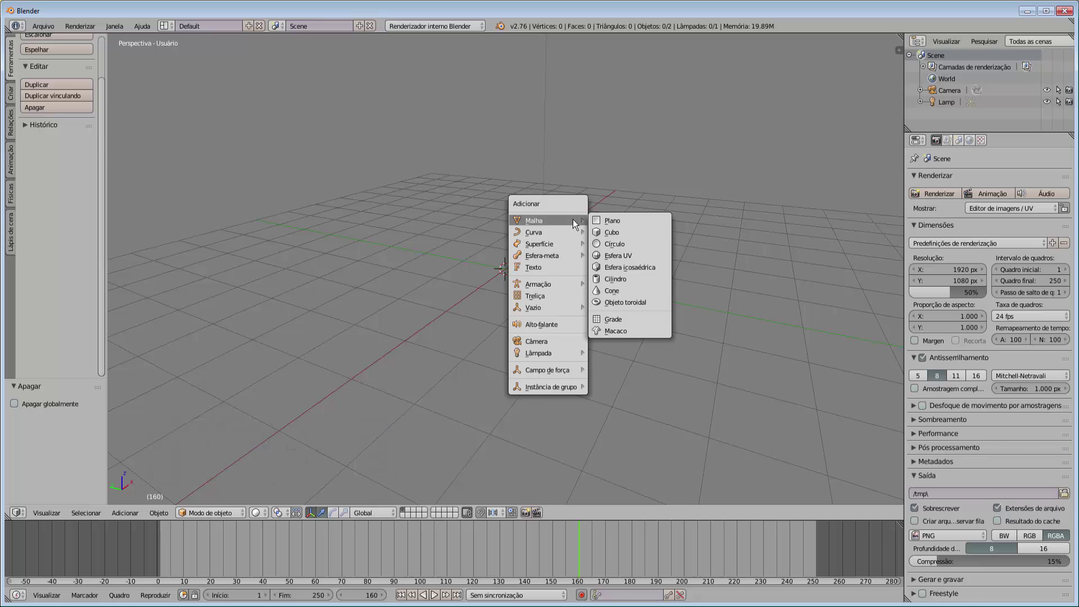
left_click(618, 257)
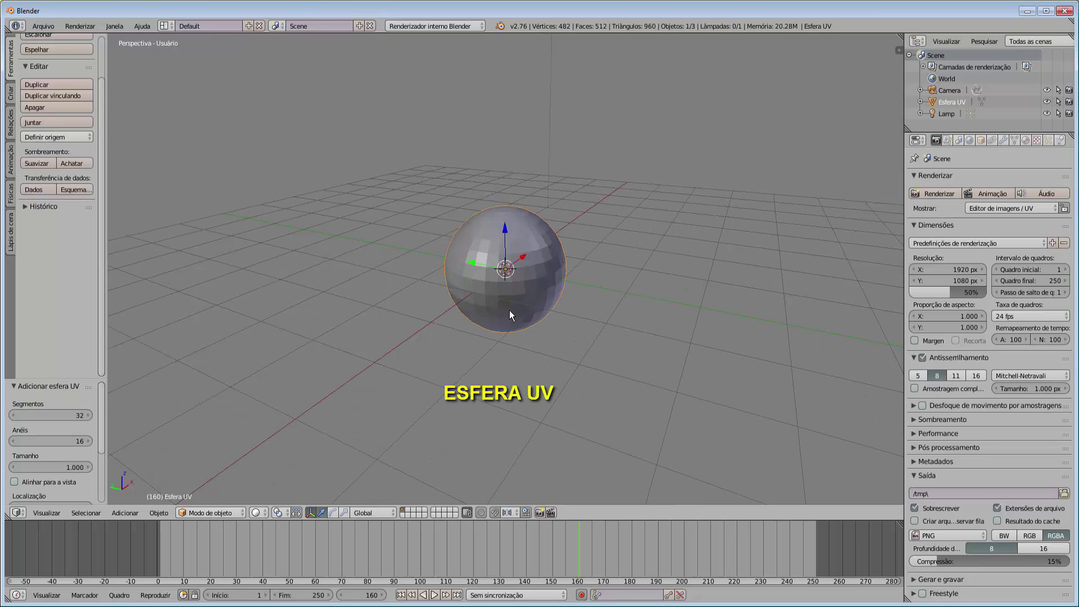
- Put the UV sphere in Edit Mode and subdivide its whole mesh once
scroll(510, 310, "up", 2)
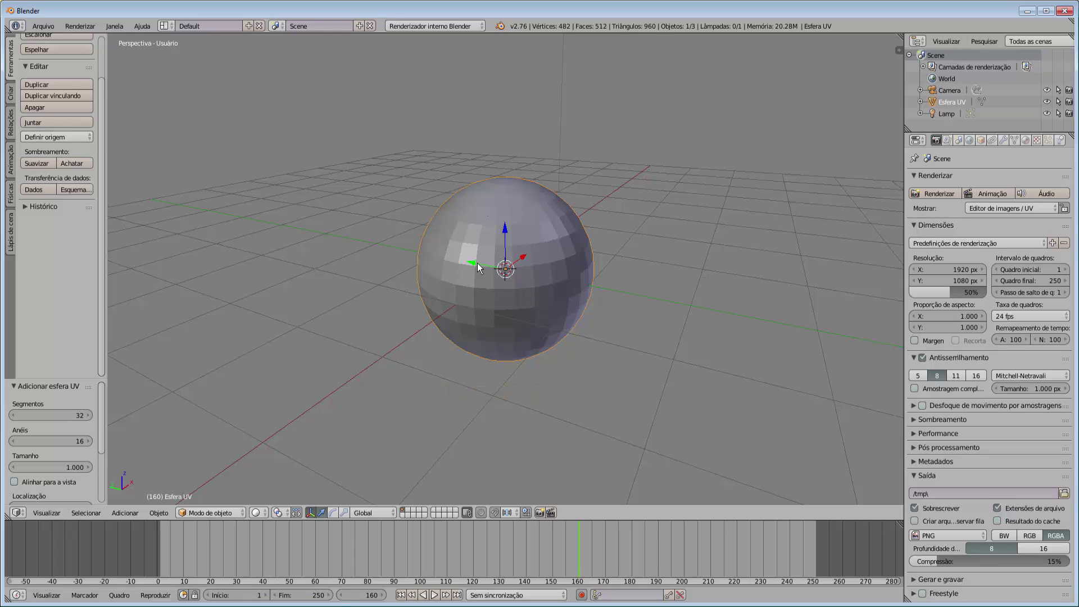
left_click(222, 510)
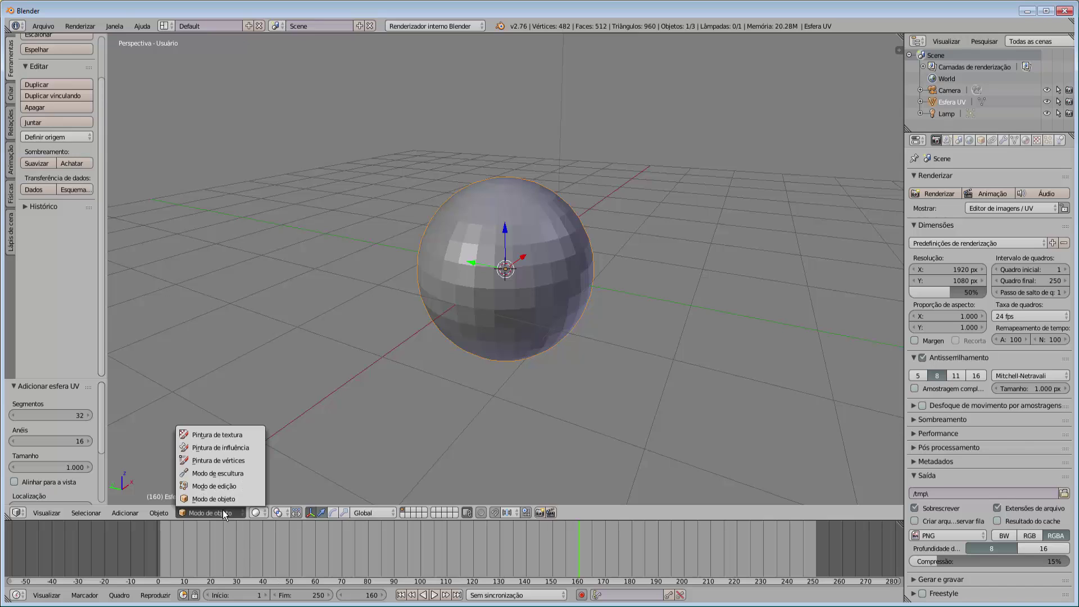
left_click(231, 487)
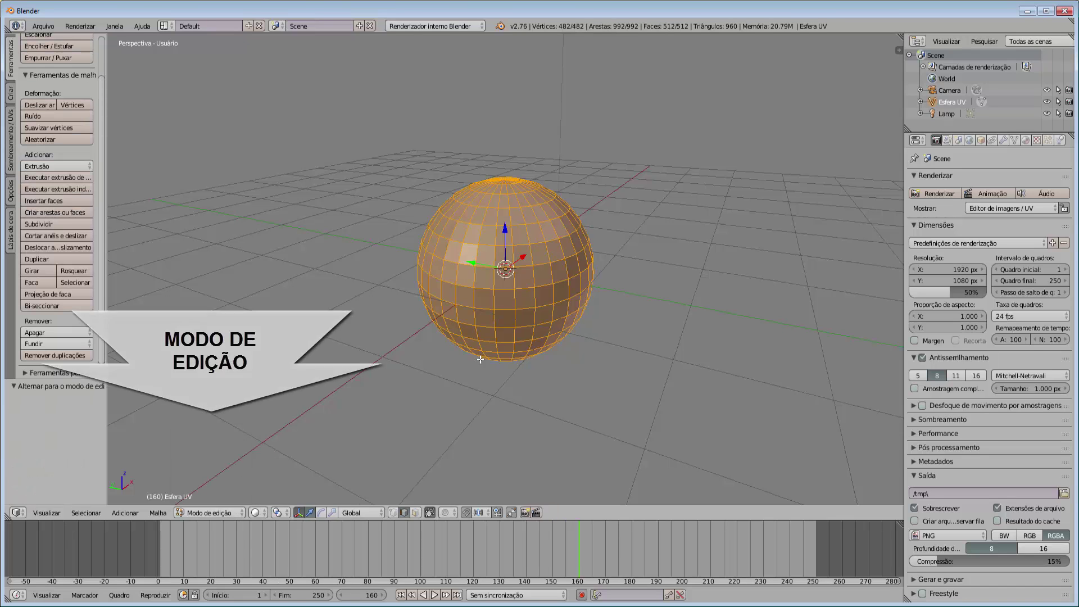
scroll(671, 282, "up", 3)
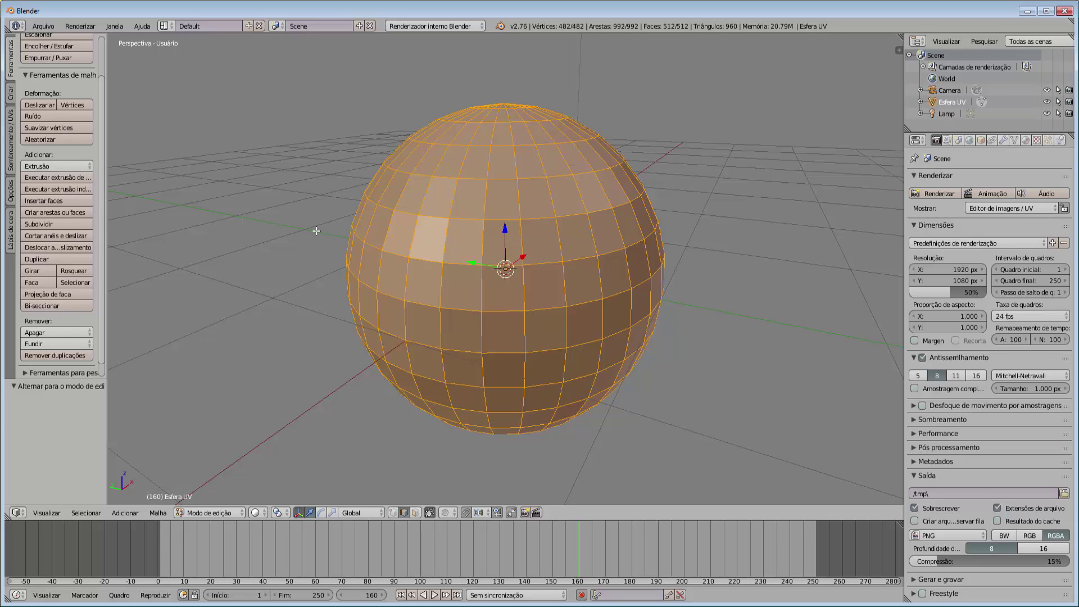
left_click(69, 225)
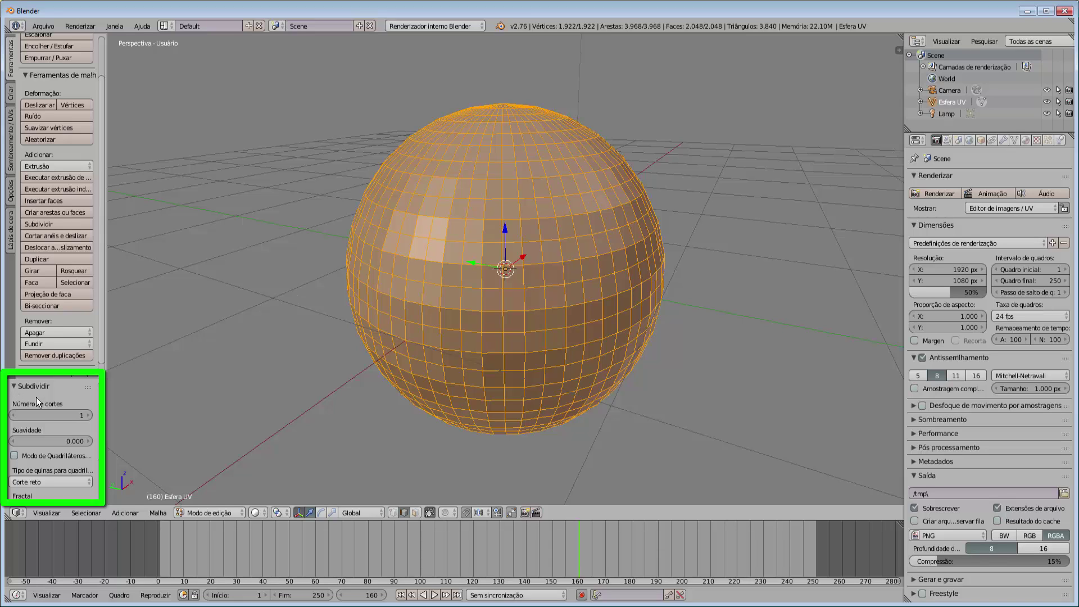
- Try 3 cuts and a smoothness of 0.540 on the sphere's subdivision, restoring 1 cut and zero smoothness after each trial
left_click_drag(46, 414, 68, 414)
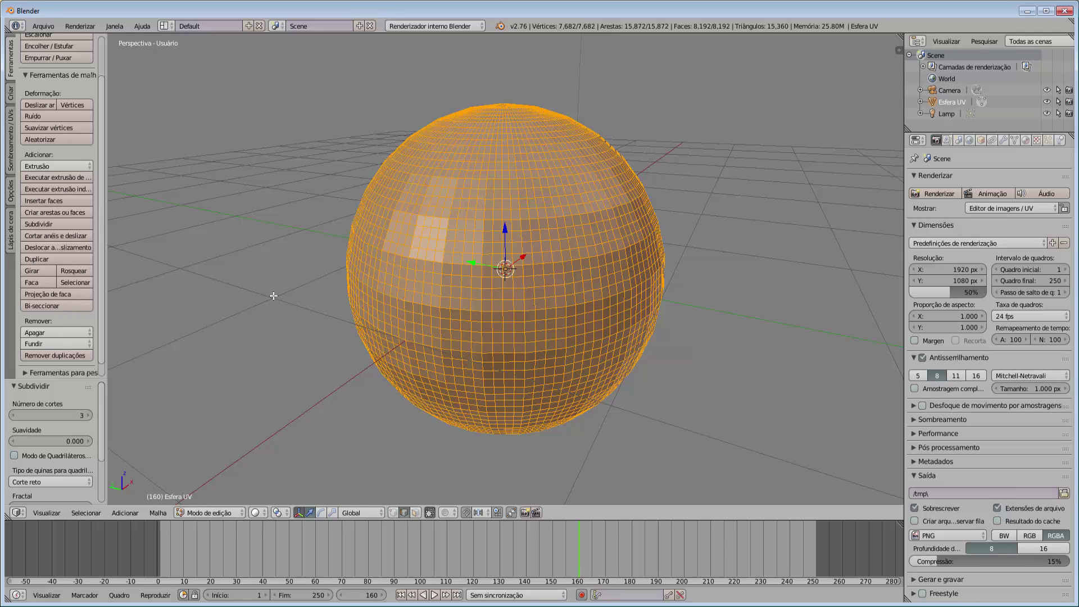
mouse_move(73, 412)
left_mouse_down()
mouse_move(48, 413)
mouse_move(206, 417)
left_mouse_up()
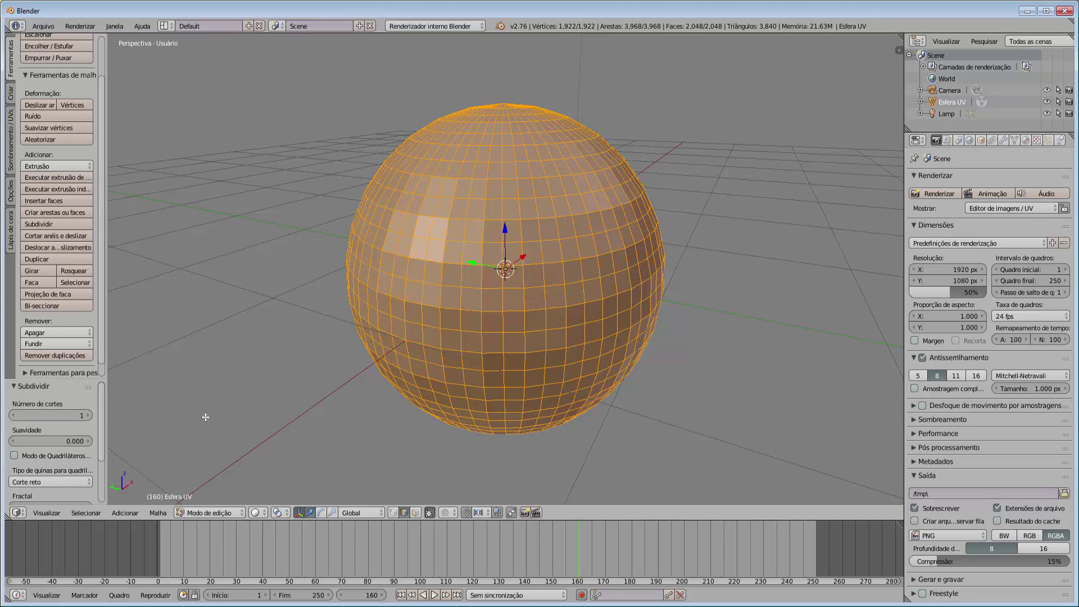
mouse_move(50, 441)
left_mouse_down()
mouse_move(91, 441)
mouse_move(50, 442)
mouse_move(81, 441)
left_mouse_up()
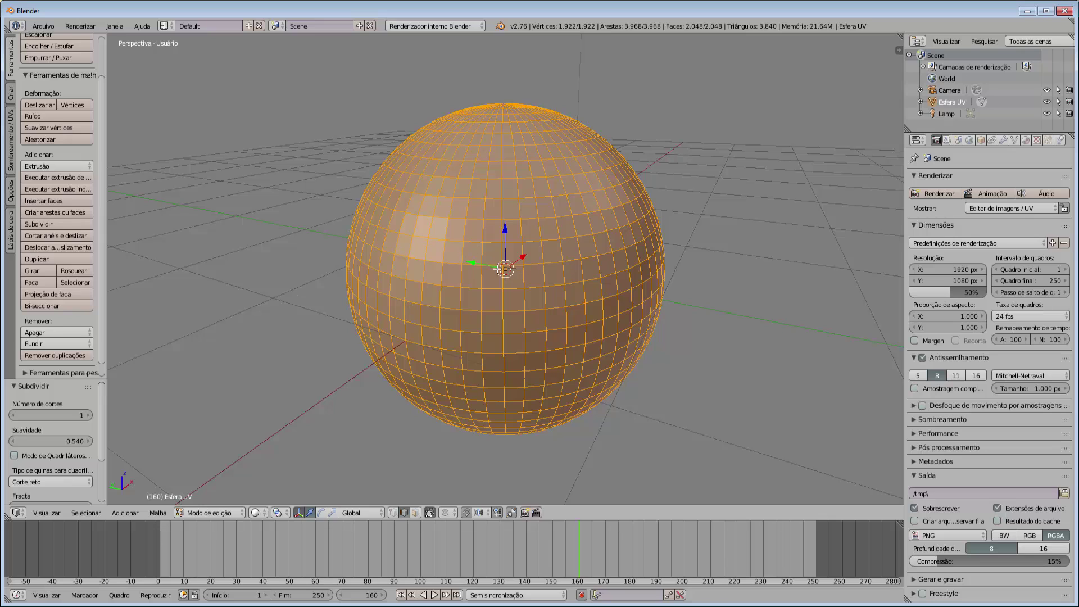
left_click_drag(57, 441, 12, 442)
scroll(326, 341, "down", 1)
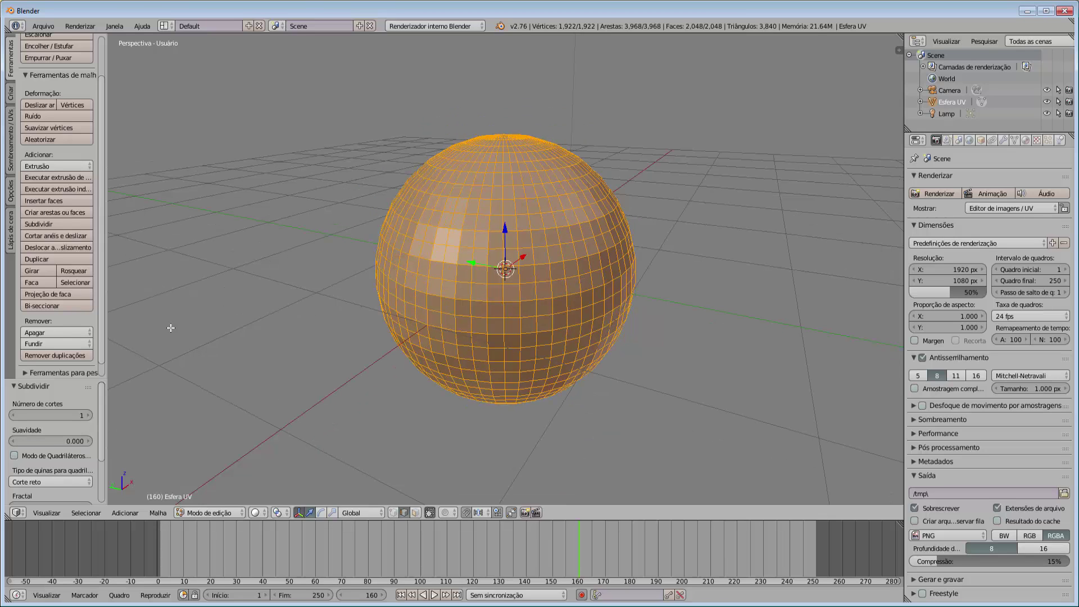
- Set the subdivision's fractal value to 4.370 and examine the roughened sphere in Object Mode
left_click_drag(86, 380, 90, 247)
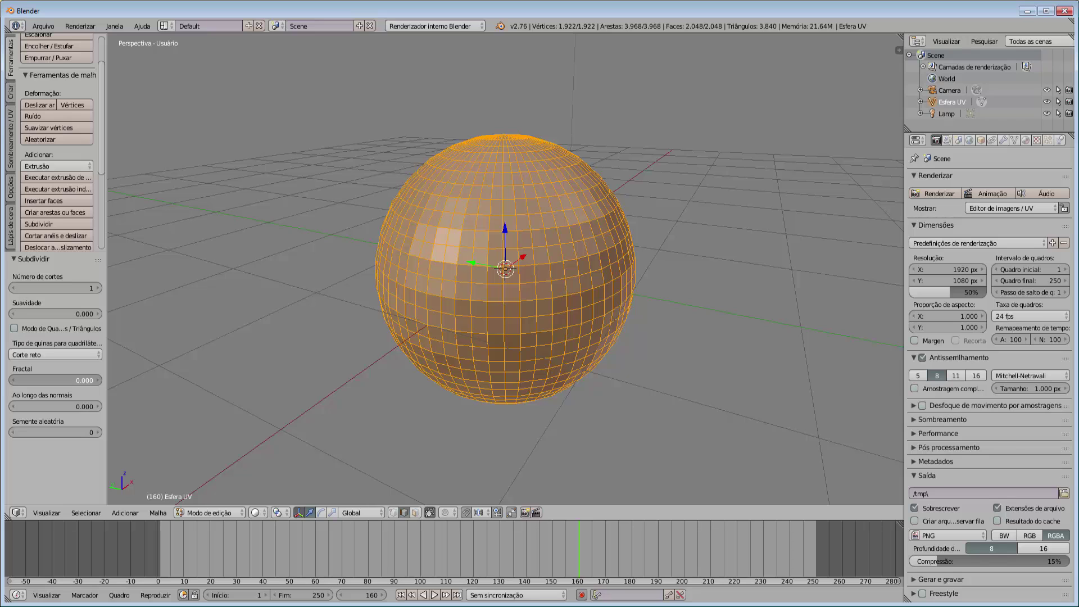
left_click_drag(56, 381, 102, 381)
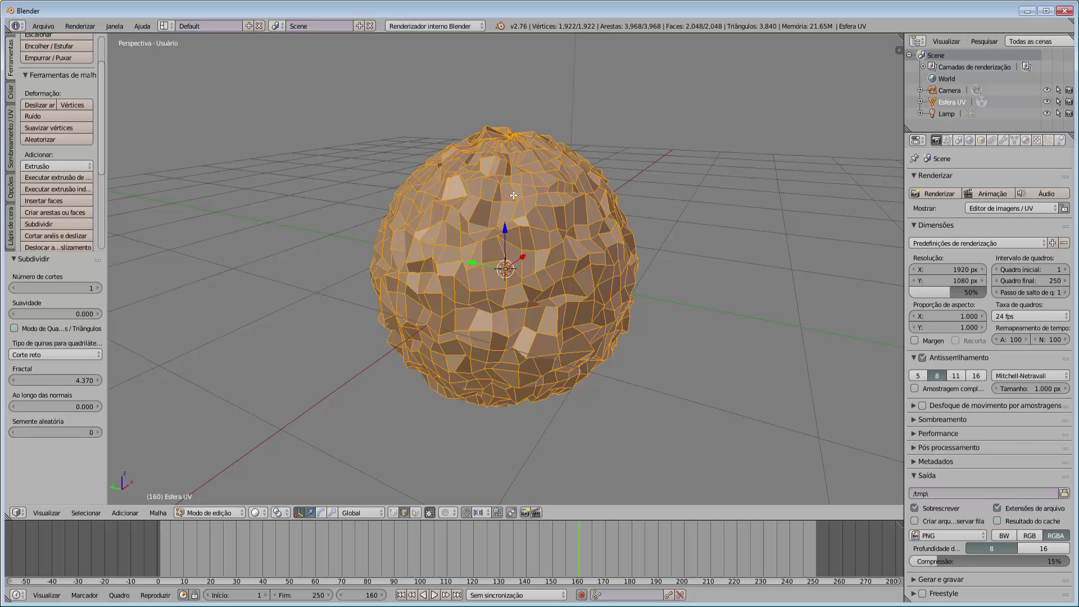
left_click(230, 511)
left_click(230, 501)
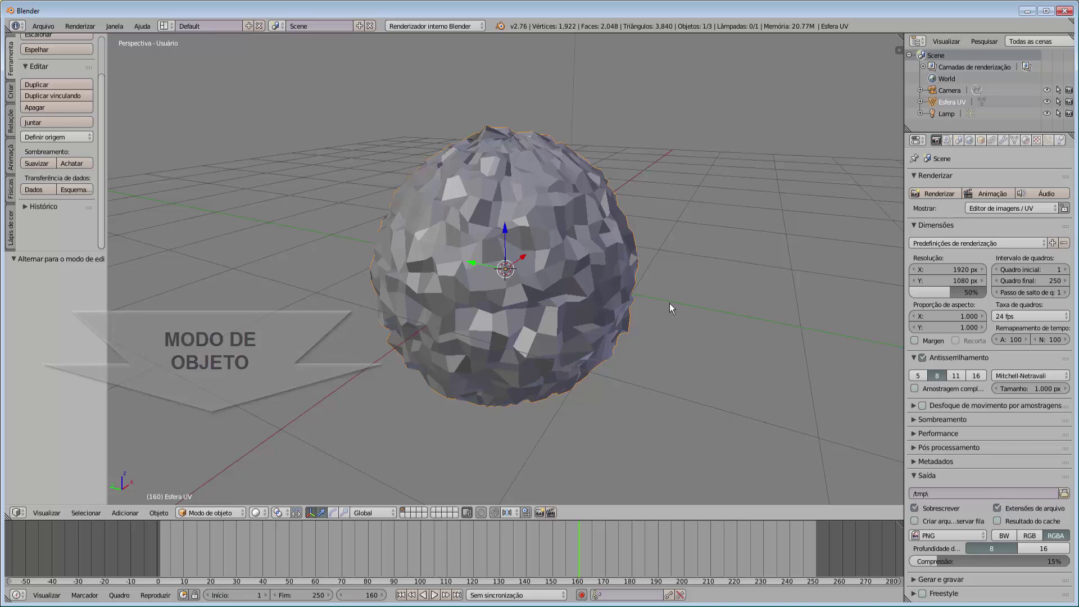
mouse_move(668, 302)
middle_mouse_down()
mouse_move(579, 295)
mouse_move(595, 258)
mouse_move(672, 287)
mouse_move(682, 302)
mouse_move(670, 305)
middle_mouse_up()
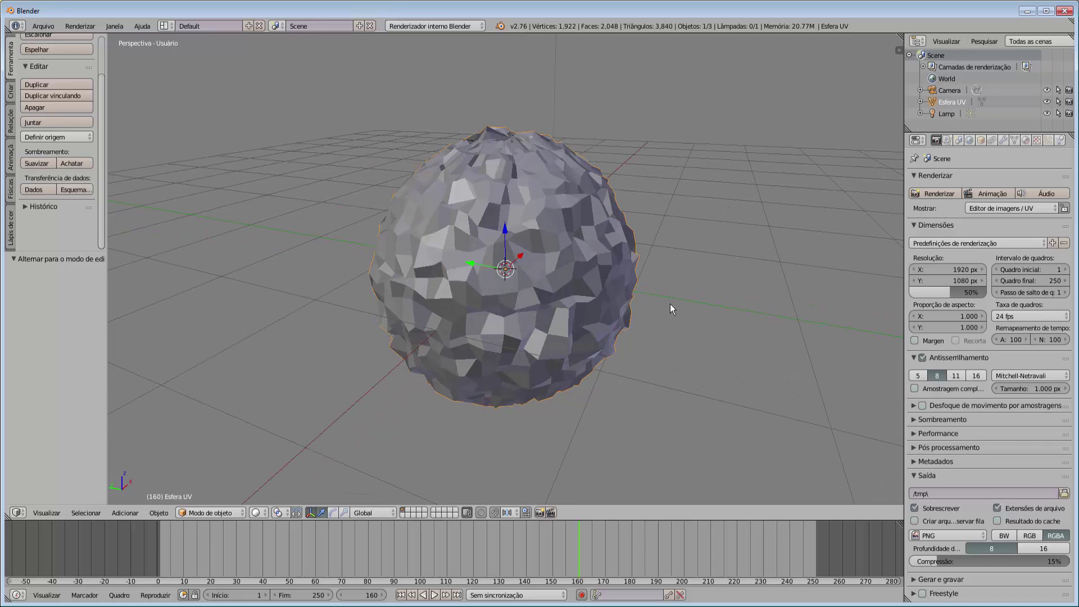
- Return the sphere to Edit Mode and subdivide its whole mesh again with a smoothness of 0.860
left_click(218, 512)
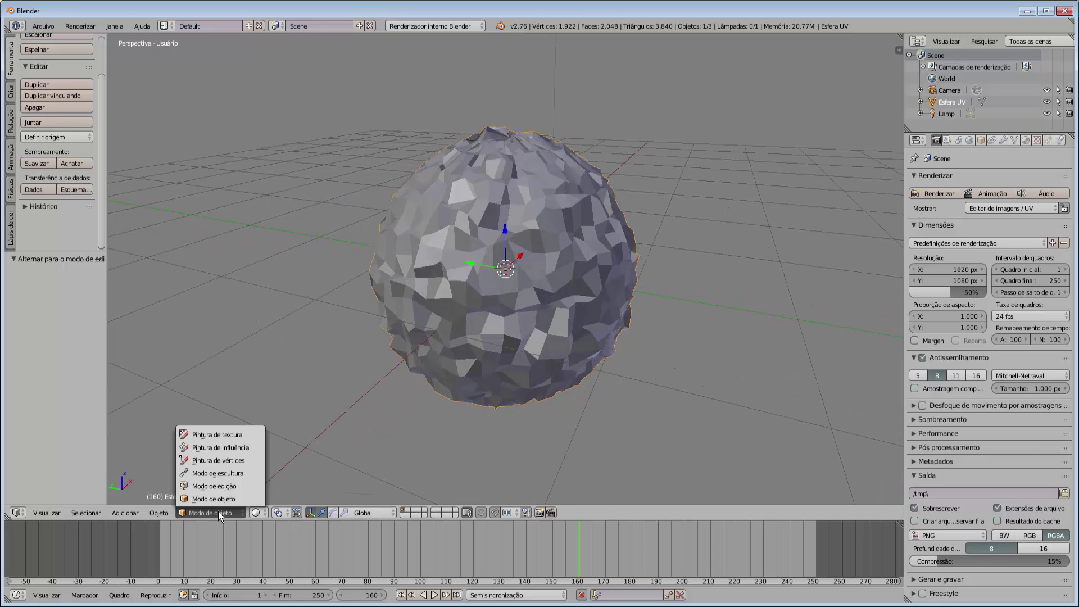
left_click(224, 487)
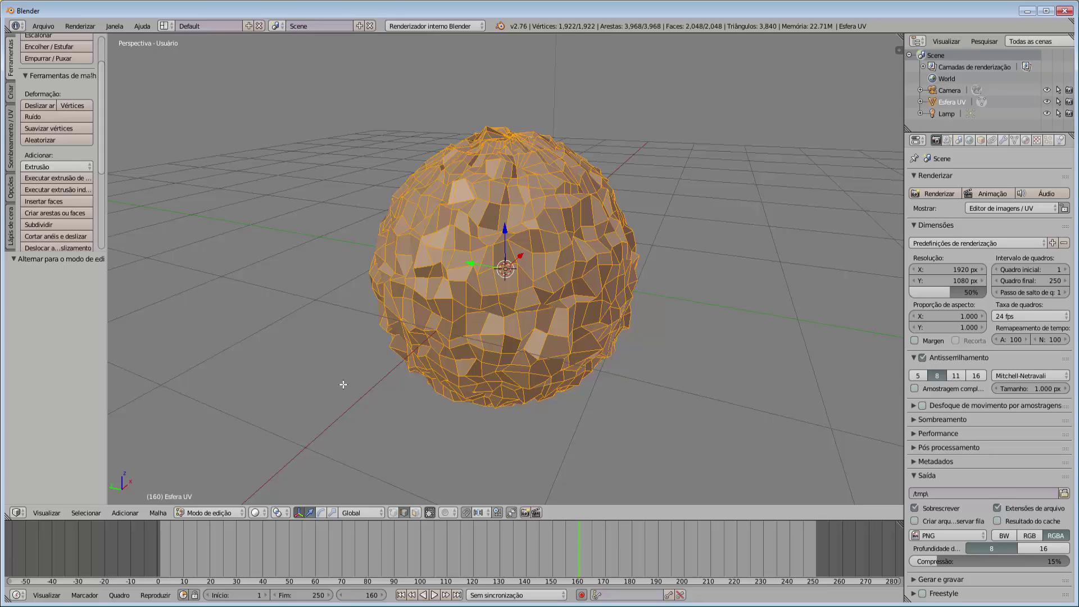
left_click(55, 225)
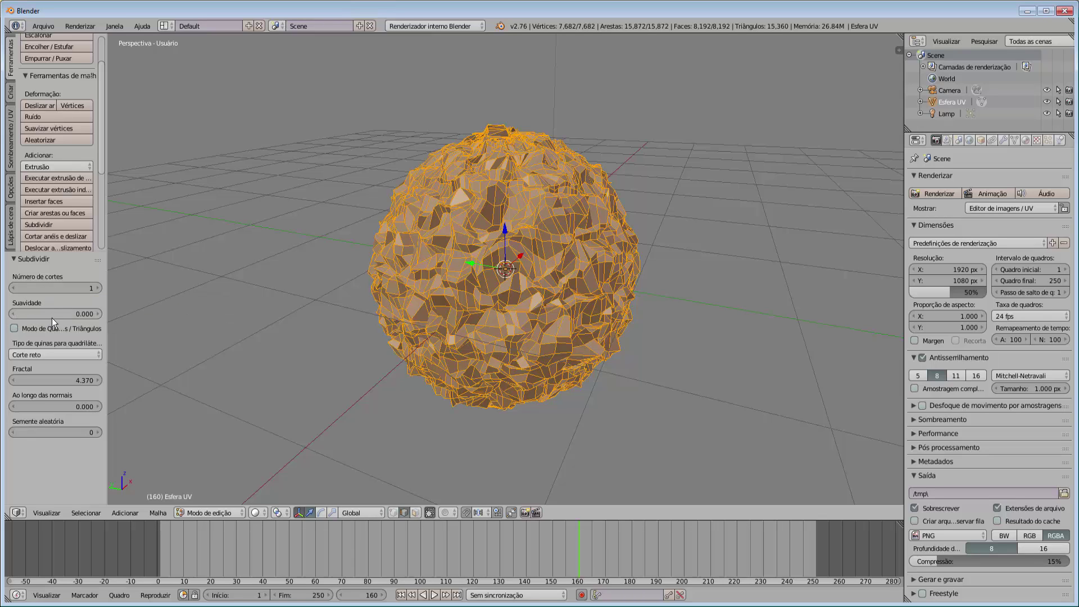
left_click_drag(52, 316, 73, 316)
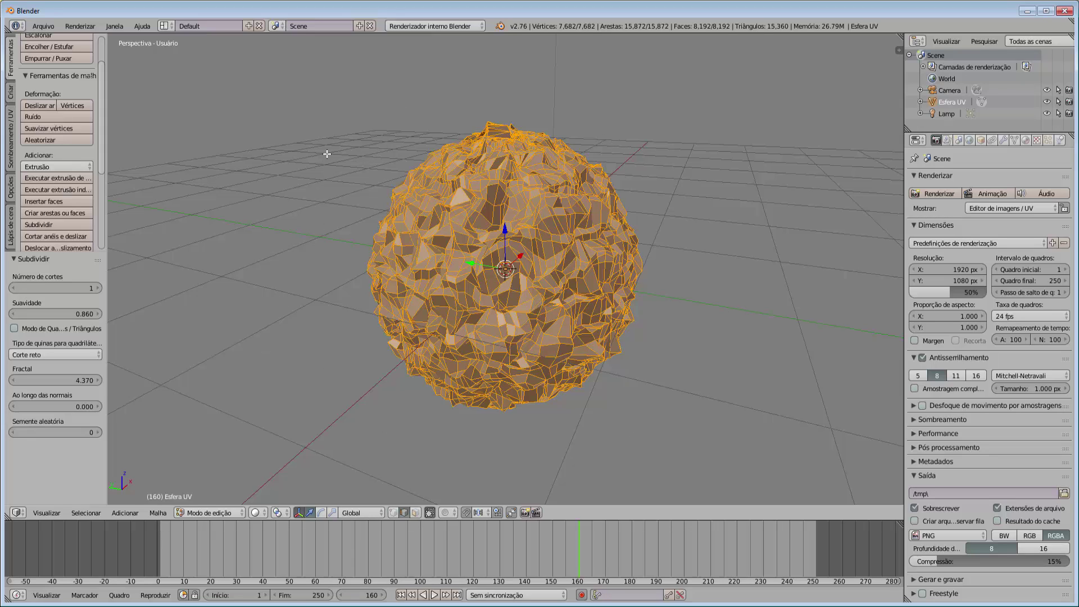
- Switch the twice-subdivided sphere to Object Mode
left_click(218, 513)
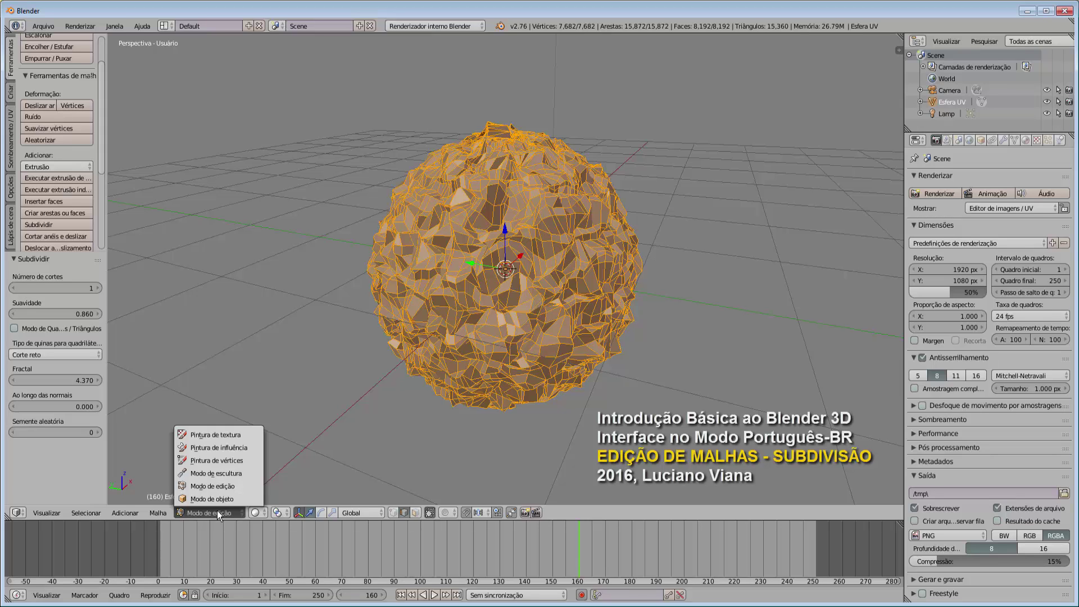